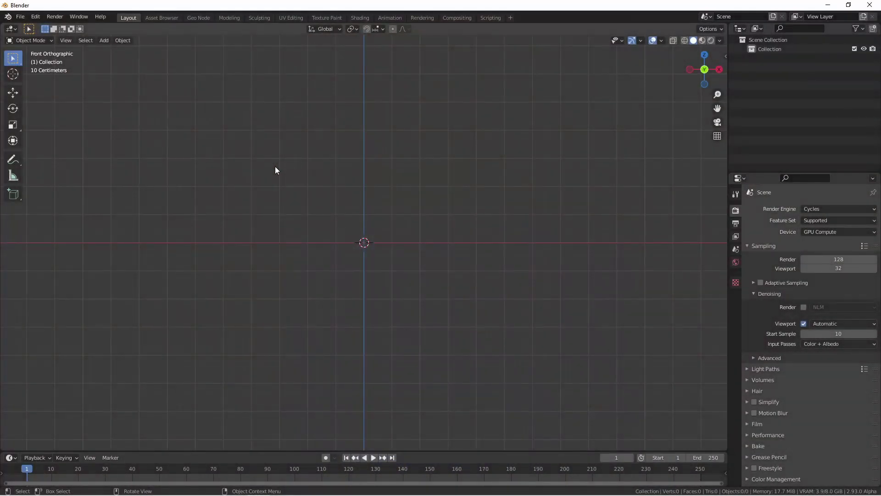
# Step: Add the fingerprint icon as a reference image and place it up and to the left of the origin
pyautogui.hotkey('shift', 'a')
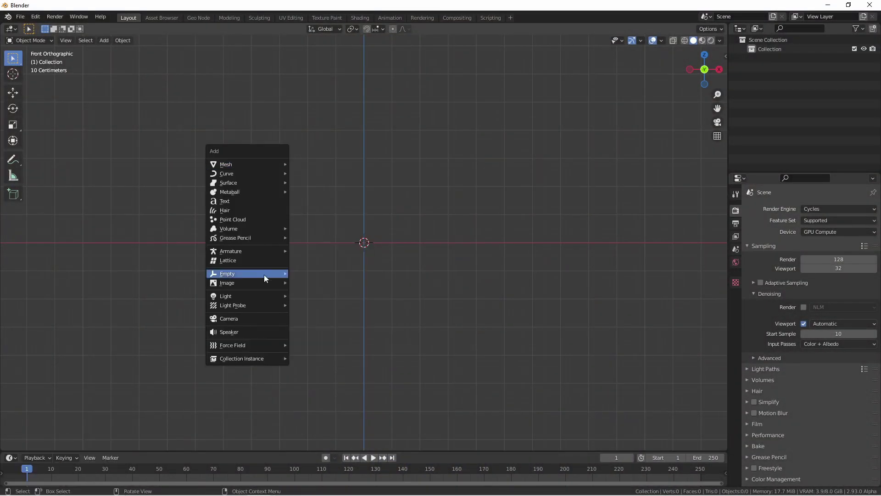
pyautogui.moveTo(271, 283)
pyautogui.click(304, 285)
pyautogui.doubleClick(384, 172)
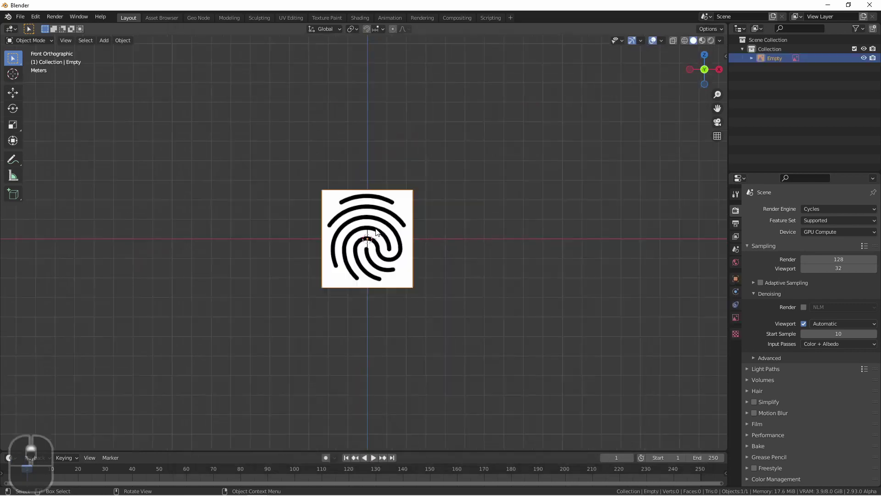
pyautogui.keyDown('shift'); pyautogui.moveTo(368, 231); pyautogui.dragTo(373, 231, button='middle'); pyautogui.keyUp('shift')
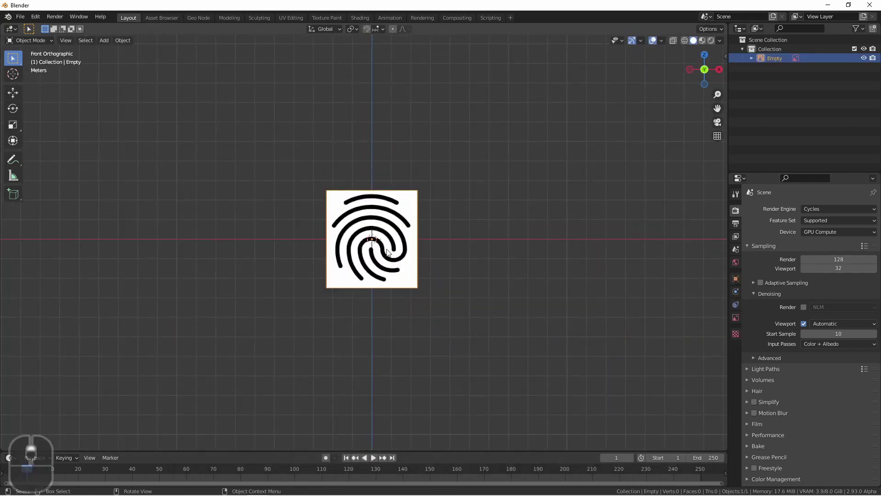
pyautogui.moveTo(372, 239); pyautogui.dragTo(342, 192)
# Step: Add the antenna icon as a reference image and move it to the right of the fingerprint image
pyautogui.hotkey('shift', 'a')
pyautogui.moveTo(359, 195)
pyautogui.click(387, 194)
pyautogui.doubleClick(331, 243)
pyautogui.press('g')
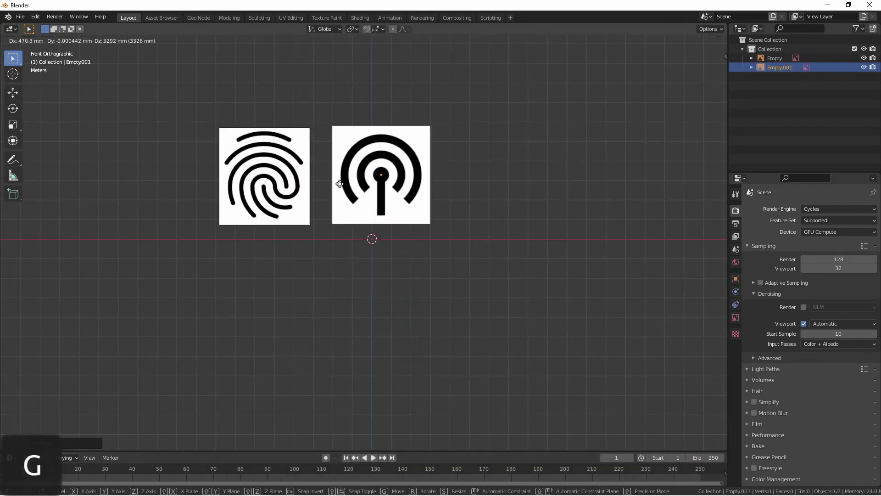
pyautogui.click(339, 186)
# Step: Add the light bulb icon as a reference image to the right of the antenna image, lining the three images up in a row
pyautogui.hotkey('shift', 'a')
pyautogui.click(381, 187)
pyautogui.doubleClick(456, 150)
pyautogui.press('g')
pyautogui.click(462, 138)
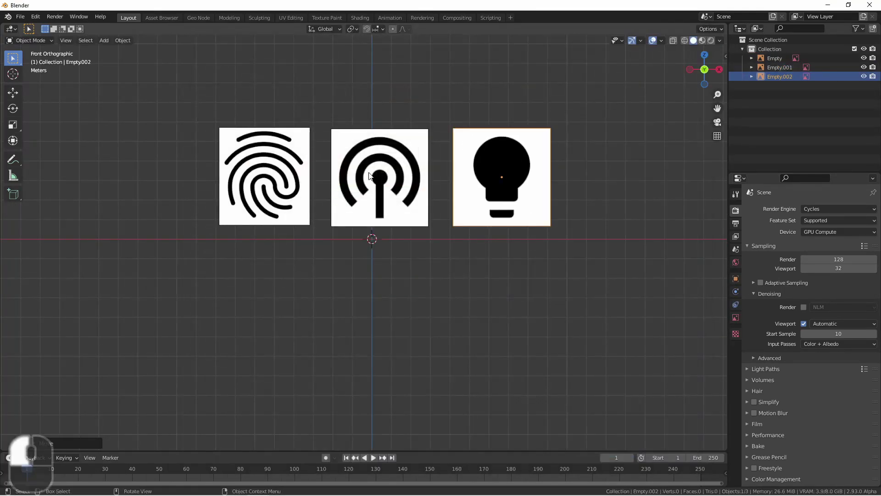
pyautogui.click(331, 232)
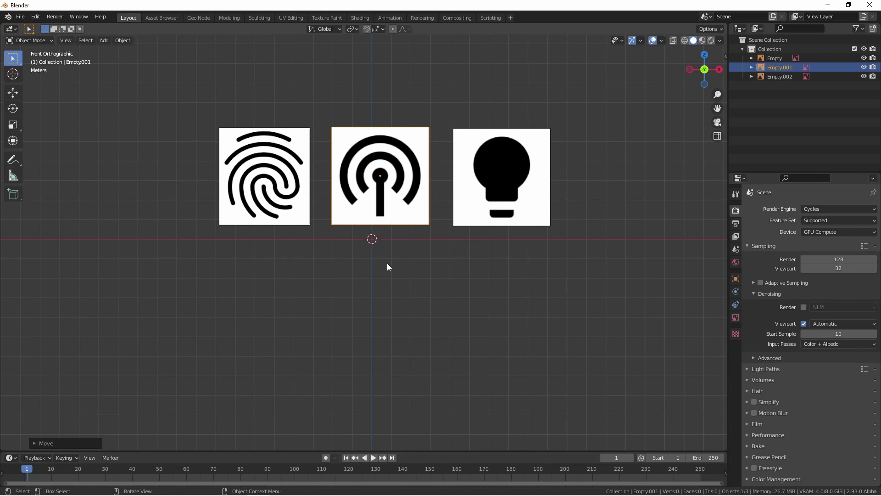
# Step: Trace the fingerprint image to a new Grease Pencil object with default settings and move the trace along Z to below the image
pyautogui.click(284, 202)
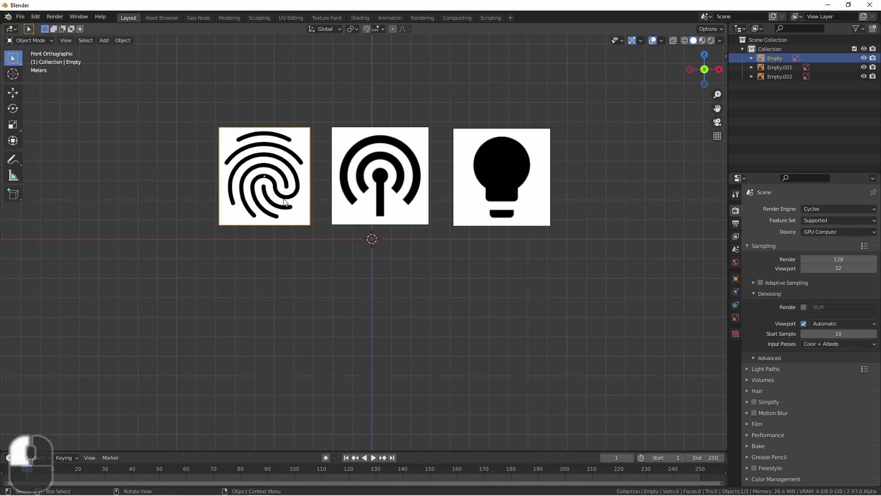
pyautogui.press('space')
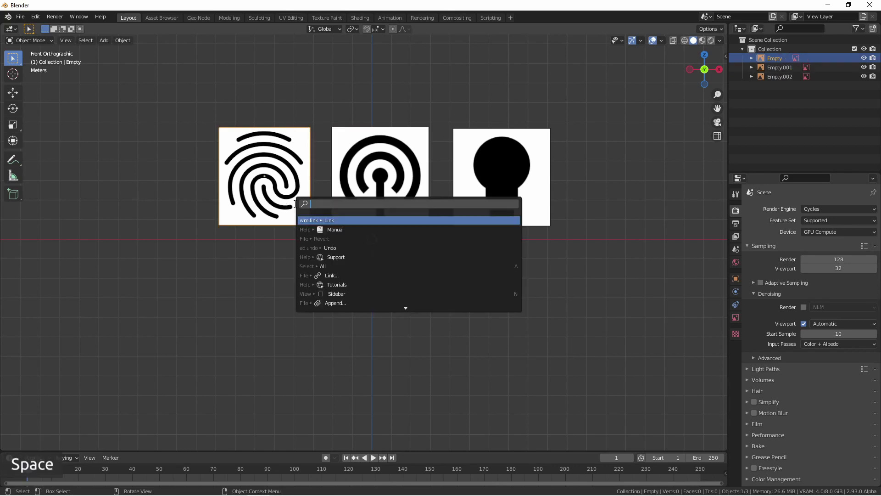
pyautogui.write('trac')
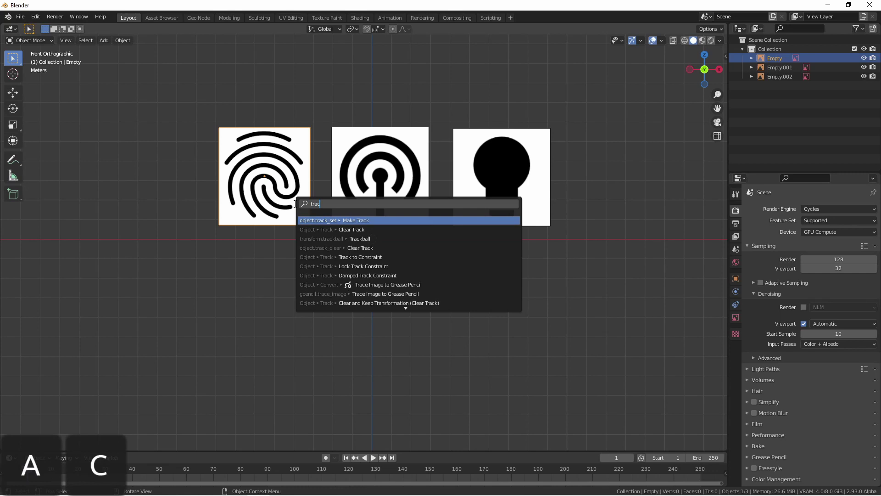
pyautogui.write('e')
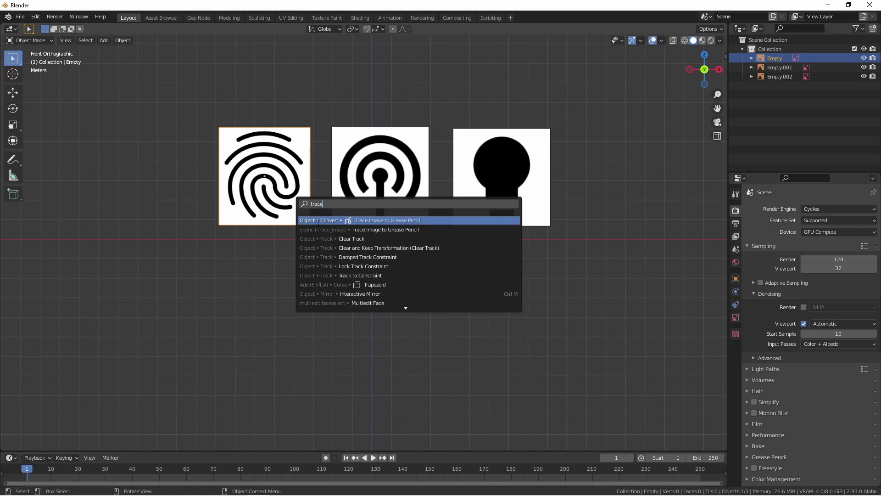
pyautogui.click(320, 220)
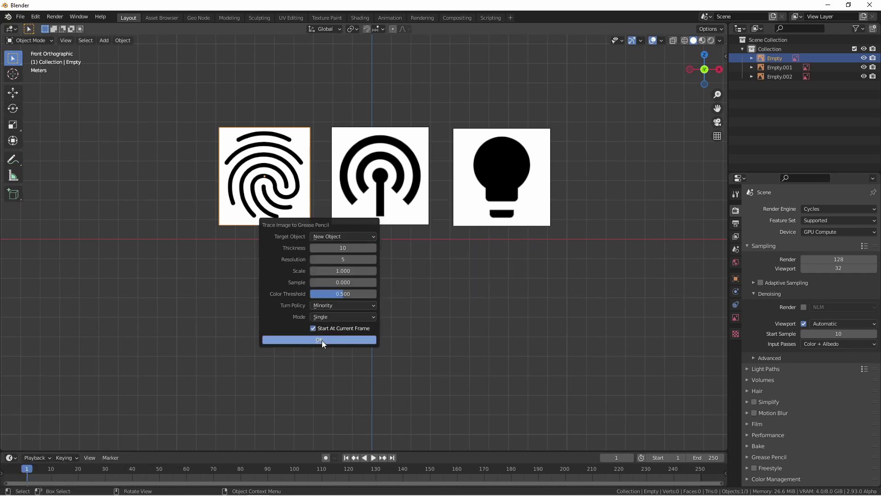
pyautogui.click(320, 340)
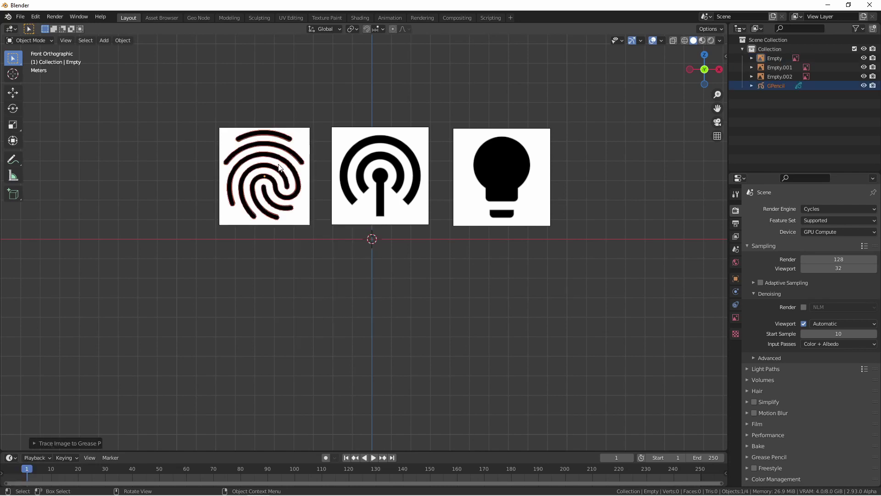
pyautogui.press('g')
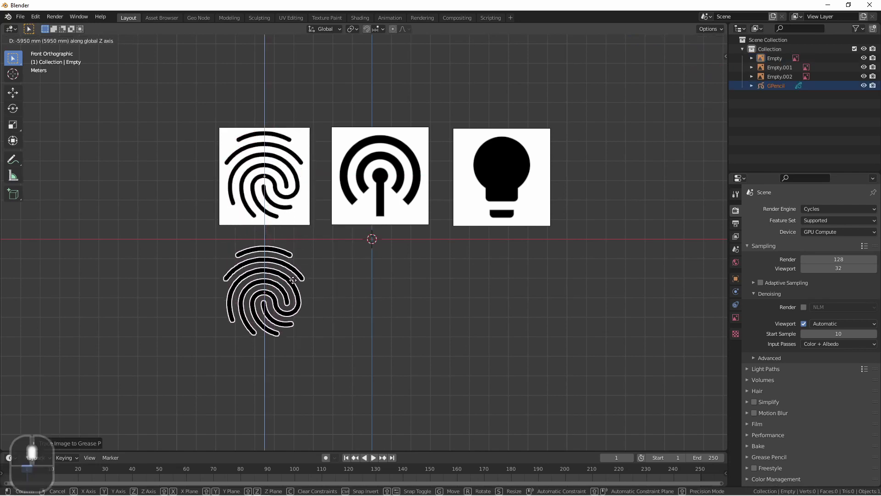
pyautogui.click(348, 230)
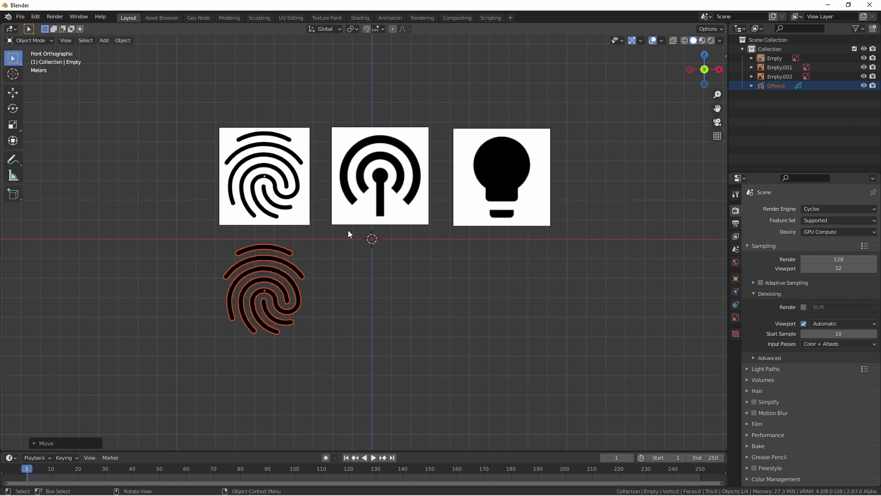
# Step: Trace the antenna image to a new Grease Pencil object and move the trace along Z to below its image
pyautogui.click(355, 208)
pyautogui.press('F3')
pyautogui.click(378, 218)
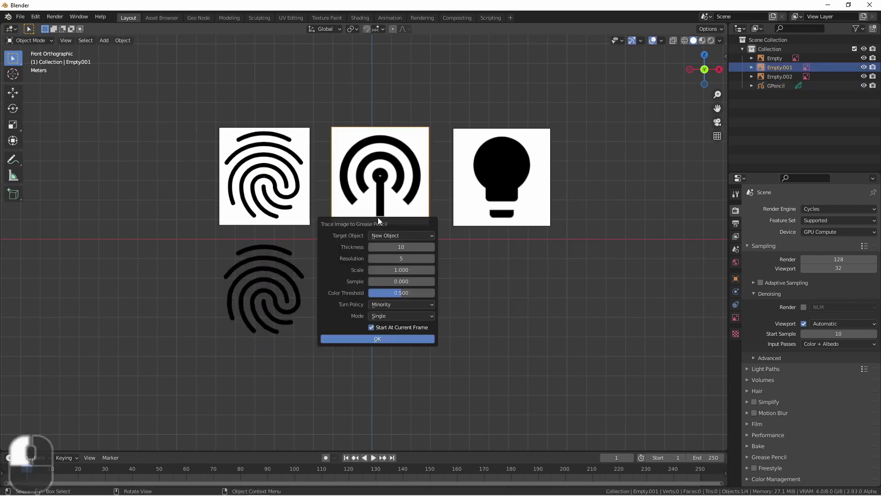
pyautogui.click(378, 338)
pyautogui.press('g')
pyautogui.press('z')
pyautogui.click(359, 326)
# Step: Trace the light bulb image to a new Grease Pencil object and move the trace along Z to below its image
pyautogui.click(508, 179)
pyautogui.press('F3')
pyautogui.click(525, 193)
pyautogui.click(525, 313)
pyautogui.press('g')
pyautogui.press('z')
pyautogui.click(487, 301)
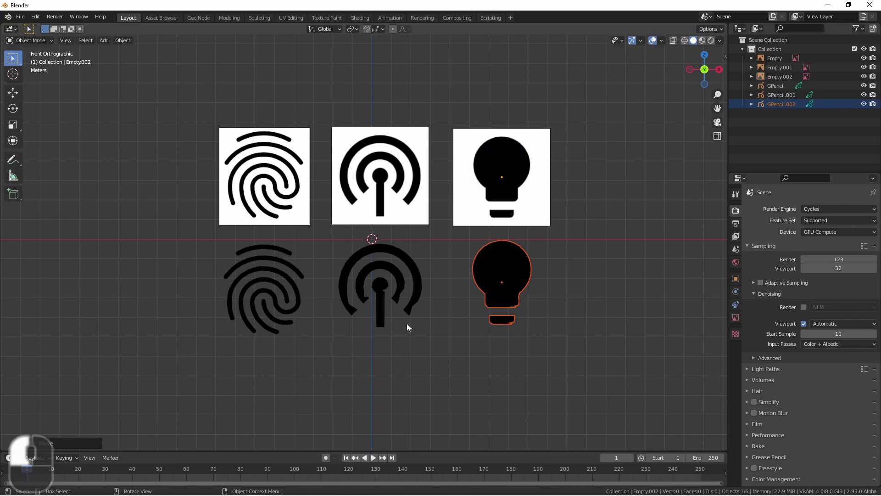
# Step: Convert the fingerprint Grease Pencil trace to a Bezier curve
pyautogui.scroll(3, 376, 341)
pyautogui.keyDown('shift'); pyautogui.moveTo(376, 341); pyautogui.dragTo(367, 316, button='middle'); pyautogui.keyUp('shift')
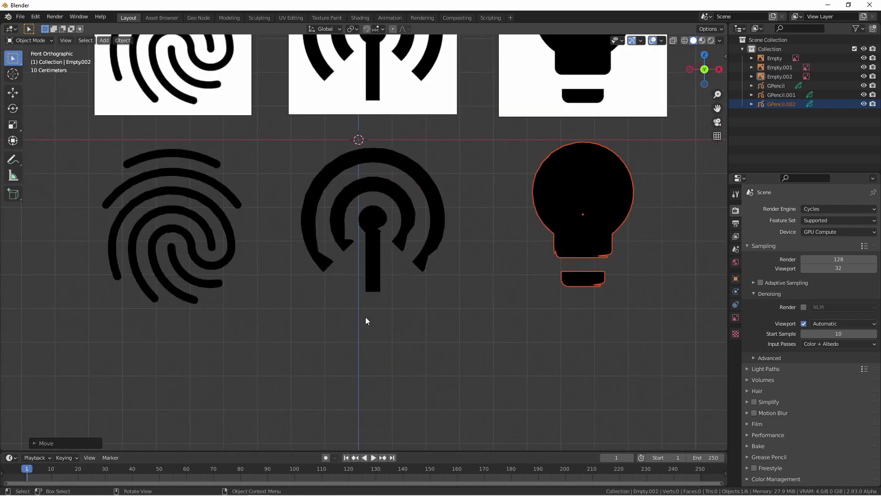
pyautogui.click(788, 85)
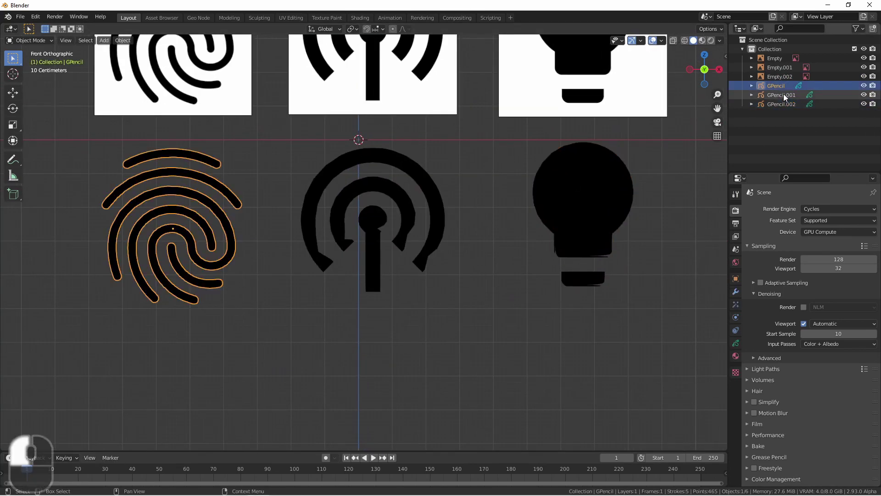
pyautogui.click(784, 95)
pyautogui.click(778, 104)
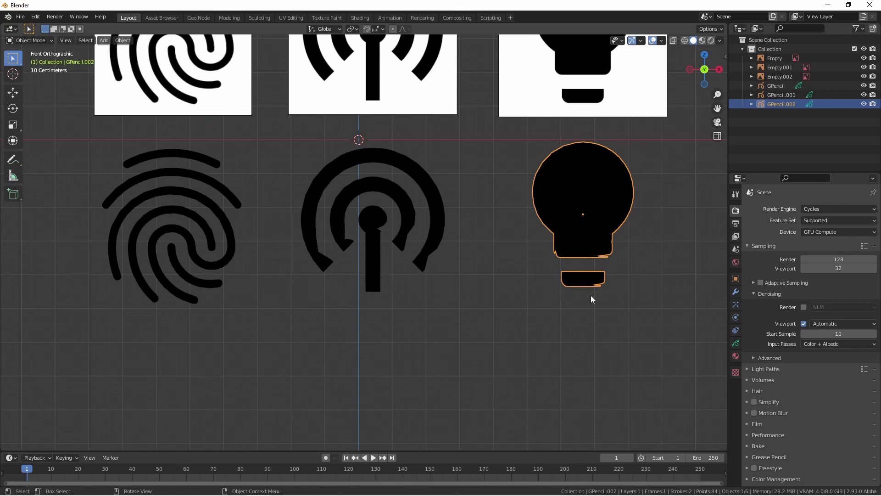
pyautogui.click(233, 254)
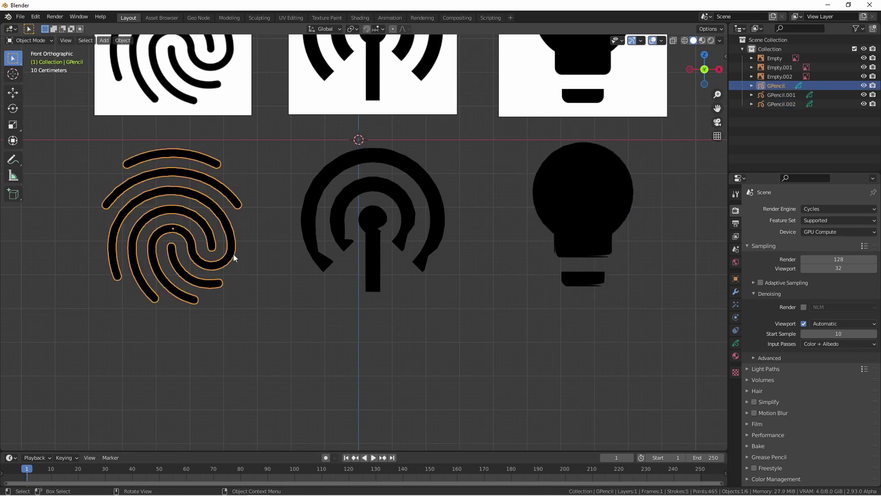
pyautogui.press('space')
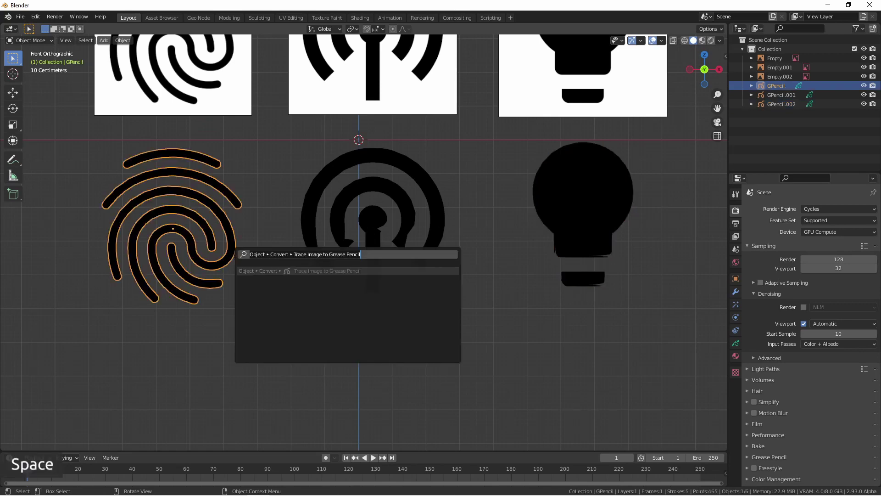
pyautogui.write('convert')
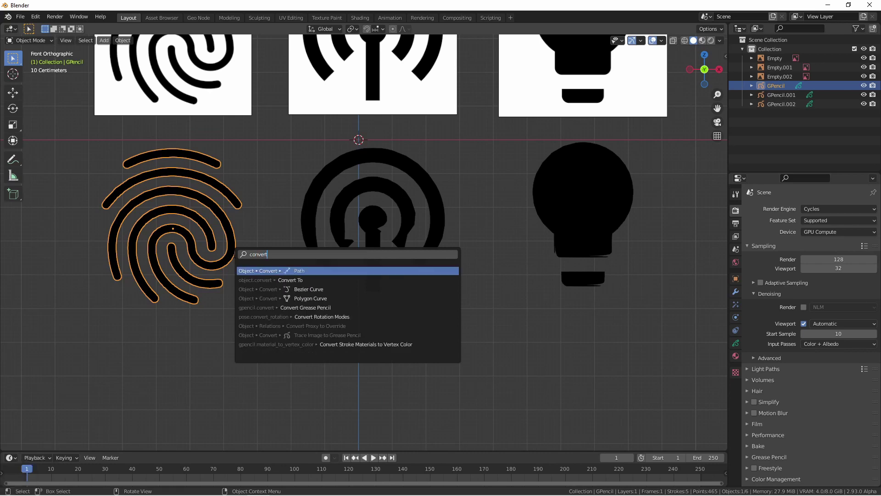
pyautogui.click(267, 291)
# Step: Move the converted fingerprint curve straight down along Z to below its Grease Pencil trace
pyautogui.click(194, 199)
pyautogui.press('g')
pyautogui.moveTo(194, 202); pyautogui.dragTo(198, 351, button='middle')
pyautogui.click(207, 375)
pyautogui.moveTo(371, 378)
pyautogui.keyDown('shift'); pyautogui.mouseDown(button='middle')
pyautogui.moveTo(338, 326)
pyautogui.moveTo(348, 275)
pyautogui.mouseUp(button='middle'); pyautogui.keyUp('shift')
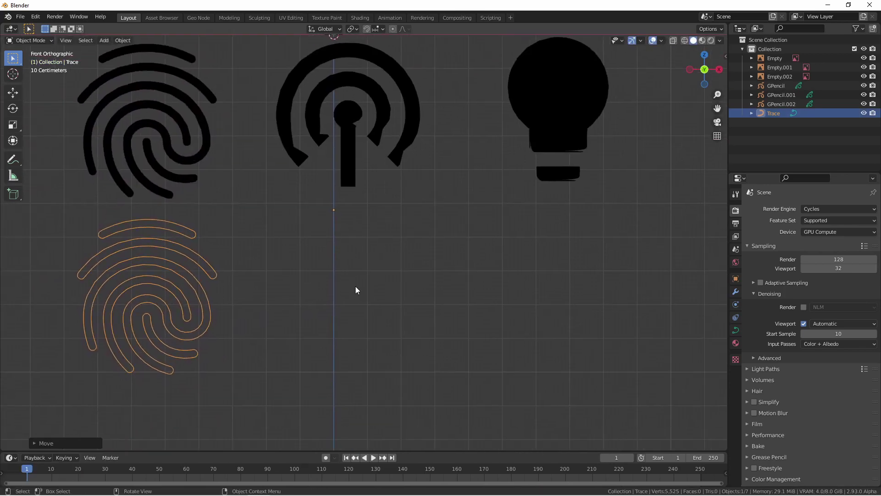
# Step: Convert the antenna Grease Pencil trace to a Bezier curve and move the curve down below the trace
pyautogui.click(351, 159)
pyautogui.press('space')
pyautogui.click(363, 179)
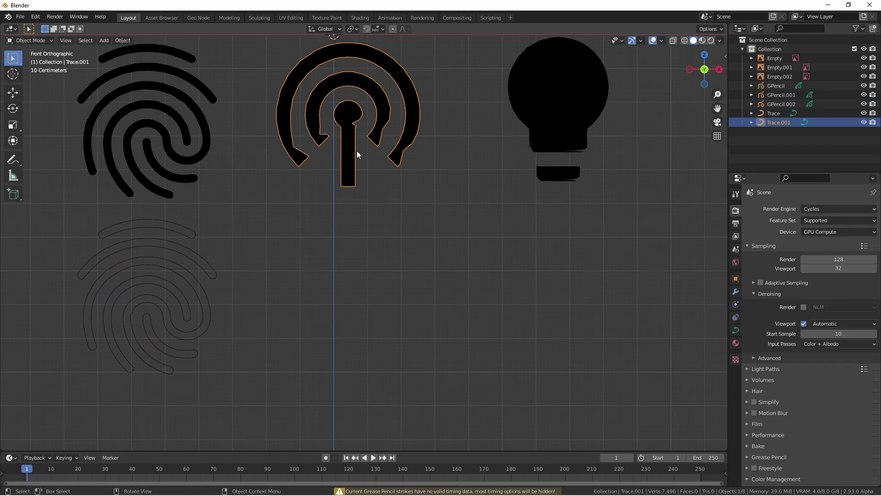
pyautogui.press('g')
pyautogui.click(358, 320)
# Step: Convert the light bulb Grease Pencil trace to a Bezier curve and move the curve down below the trace
pyautogui.click(581, 118)
pyautogui.press('space')
pyautogui.click(593, 137)
pyautogui.press('g')
pyautogui.click(430, 325)
pyautogui.keyDown('shift'); pyautogui.moveTo(136, 230); pyautogui.dragTo(162, 205, button='middle'); pyautogui.keyUp('shift')
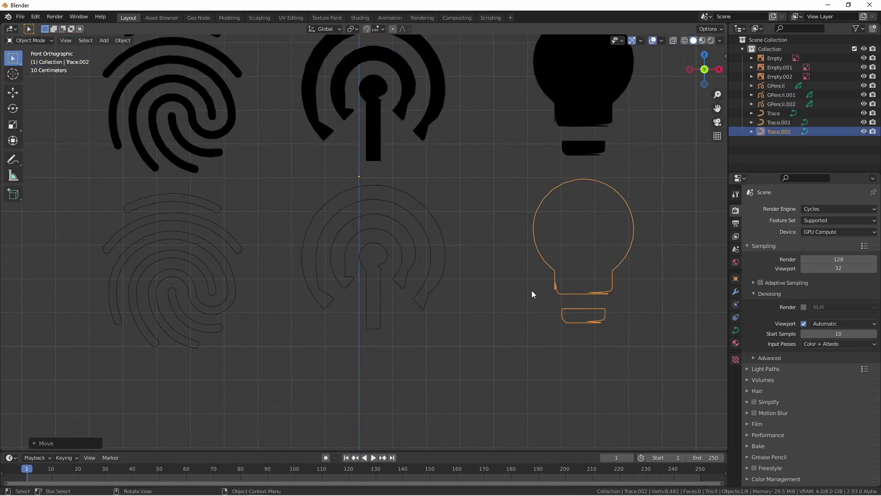
# Step: Edit the antenna curve, moving the stray control points on the left side of the outer and inner arcs to smooth out the kinks
pyautogui.click(327, 295)
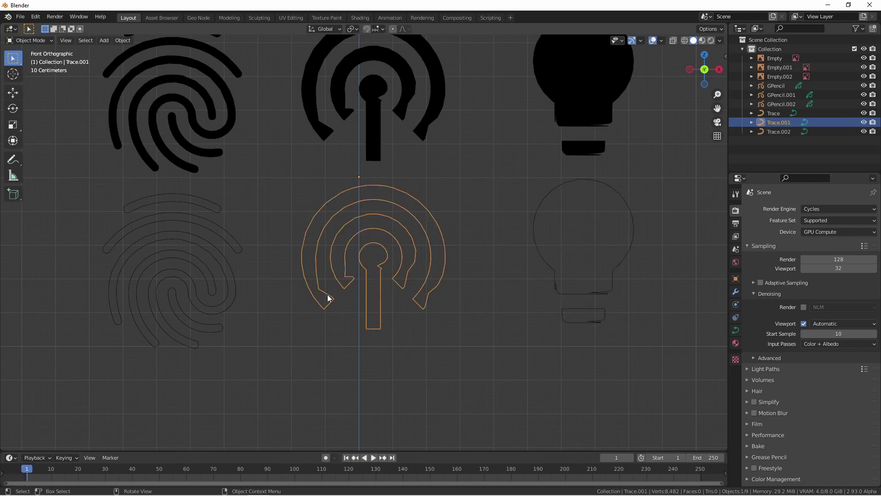
pyautogui.press('Tab')
pyautogui.scroll(7, 373, 295)
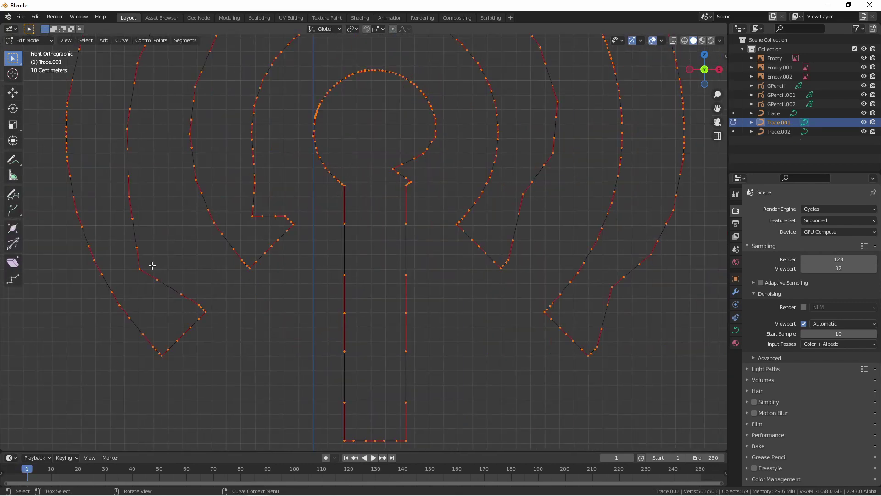
pyautogui.hotkey('alt', 'a')
pyautogui.moveTo(118, 186)
pyautogui.keyDown('ctrl'); pyautogui.mouseDown(button='right')
pyautogui.moveTo(206, 295)
pyautogui.moveTo(198, 289)
pyautogui.mouseUp(button='right'); pyautogui.keyUp('ctrl')
pyautogui.press('g')
pyautogui.click(170, 262)
pyautogui.press('v')
pyautogui.click(273, 200)
pyautogui.click(257, 179)
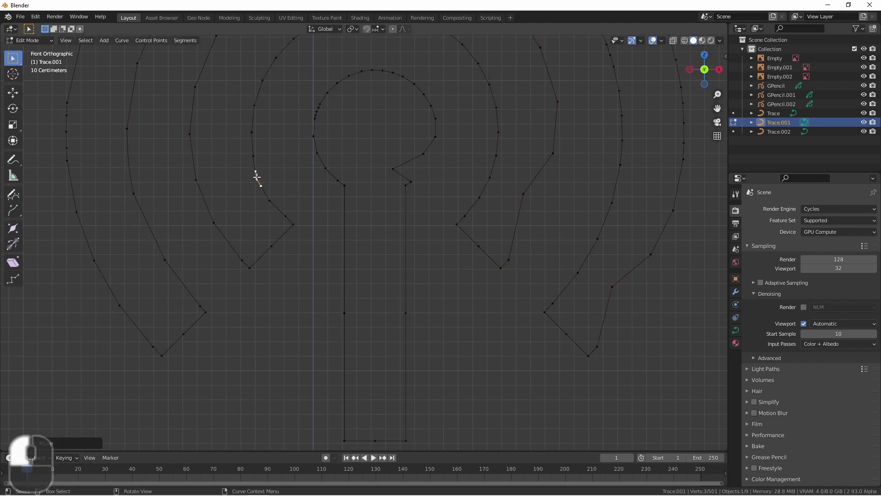
# Step: Move the stray control points where the antenna's round head meets the stem to remove the notch
pyautogui.keyDown('shift'); pyautogui.moveTo(394, 171); pyautogui.dragTo(359, 195, button='middle'); pyautogui.keyUp('shift')
pyautogui.click(359, 195)
pyautogui.press('g')
pyautogui.click(392, 188)
# Step: Smooth the right side of both antenna arcs by moving the stray points and setting the handle type to Automatic
pyautogui.press('g')
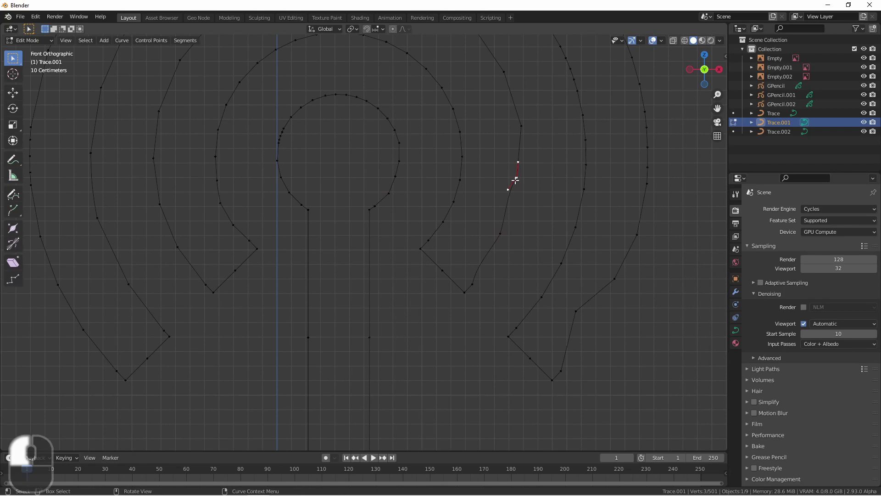
pyautogui.press('g')
pyautogui.click(622, 284)
pyautogui.press('v')
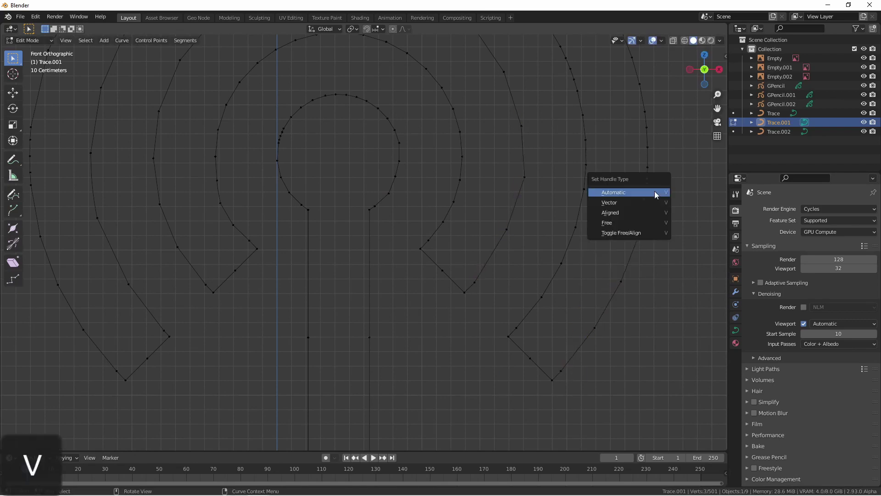
pyautogui.click(655, 194)
pyautogui.press('Tab')
# Step: Edit the light bulb curve and delete the stray control points at the lower-right corner of the bulb's body
pyautogui.click(317, 285)
pyautogui.press('Tab')
pyautogui.click(265, 274)
pyautogui.press('x')
pyautogui.scroll(10, 265, 299)
pyautogui.scroll(-7, 269, 308)
pyautogui.click(438, 293)
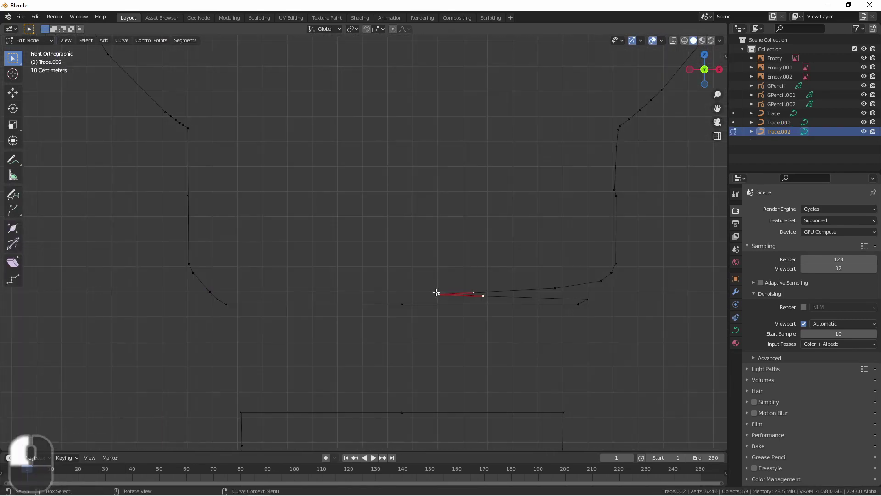
pyautogui.press('x')
pyautogui.press('Tab')
pyautogui.press('Tab')
pyautogui.click(616, 275)
pyautogui.press('x')
pyautogui.press('Tab')
pyautogui.scroll(-8, 468, 357)
# Step: Delete the stray control points at the lower-right corner of the bulb's base piece and adjust the neighbouring points to round the corner
pyautogui.press('Tab')
pyautogui.scroll(8, 468, 357)
pyautogui.click(496, 248)
pyautogui.press('x')
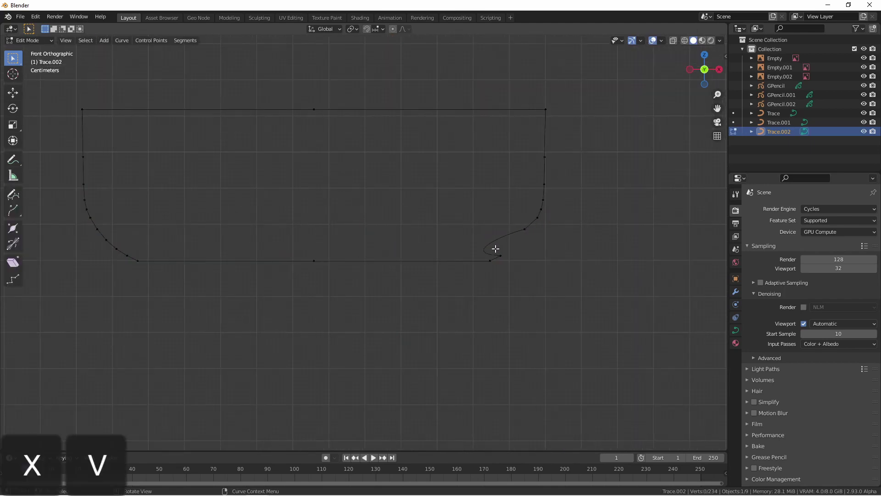
pyautogui.keyDown('shift'); pyautogui.click(524, 227); pyautogui.keyUp('shift')
pyautogui.click(481, 264)
pyautogui.press('g')
pyautogui.click(482, 266)
pyautogui.press('Tab')
pyautogui.scroll(-15, 482, 284)
pyautogui.click(448, 304)
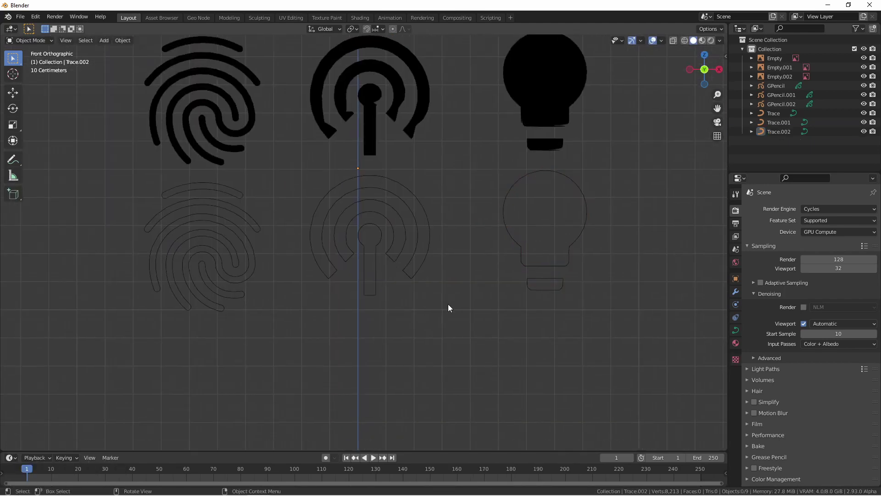
# Step: Give all three traced icon curves a round bevel with a depth of 40 mm
pyautogui.keyDown('shift'); pyautogui.moveTo(448, 304); pyautogui.dragTo(438, 222, button='middle'); pyautogui.keyUp('shift')
pyautogui.moveTo(119, 290)
pyautogui.mouseDown()
pyautogui.moveTo(615, 151)
pyautogui.moveTo(618, 89)
pyautogui.mouseUp()
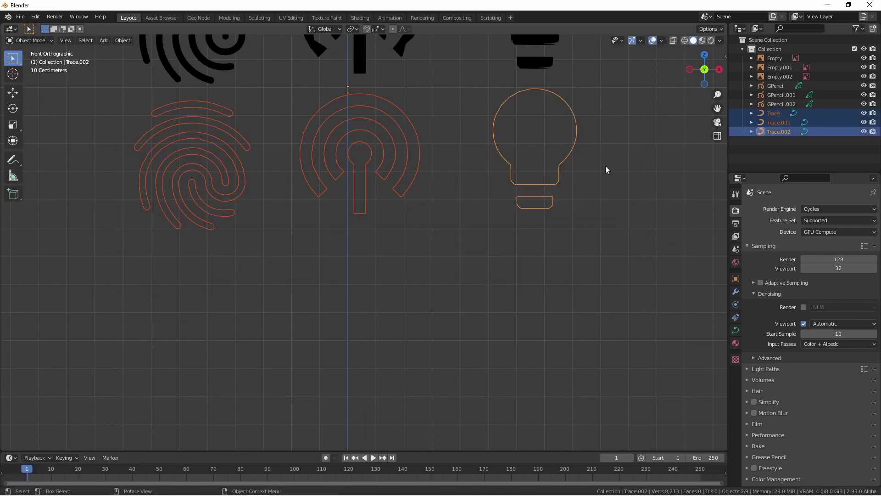
pyautogui.click(736, 331)
pyautogui.scroll(-10, 748, 367)
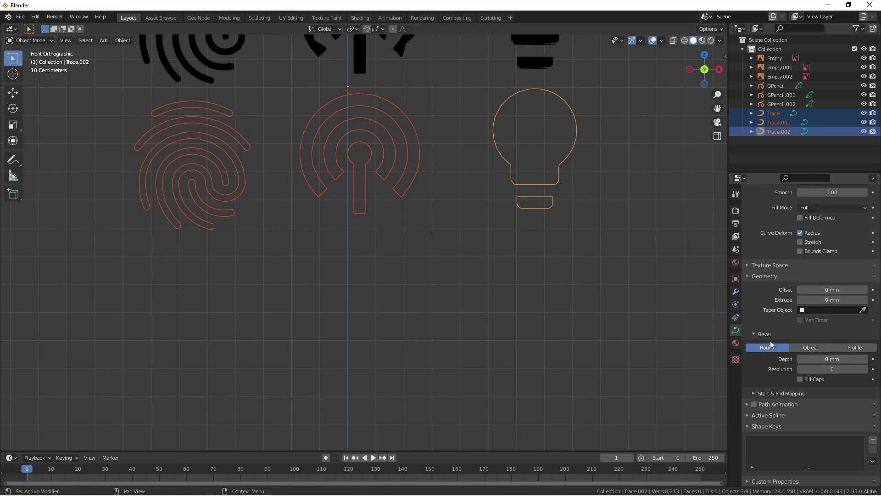
pyautogui.hotkey('ctrl', 'z')
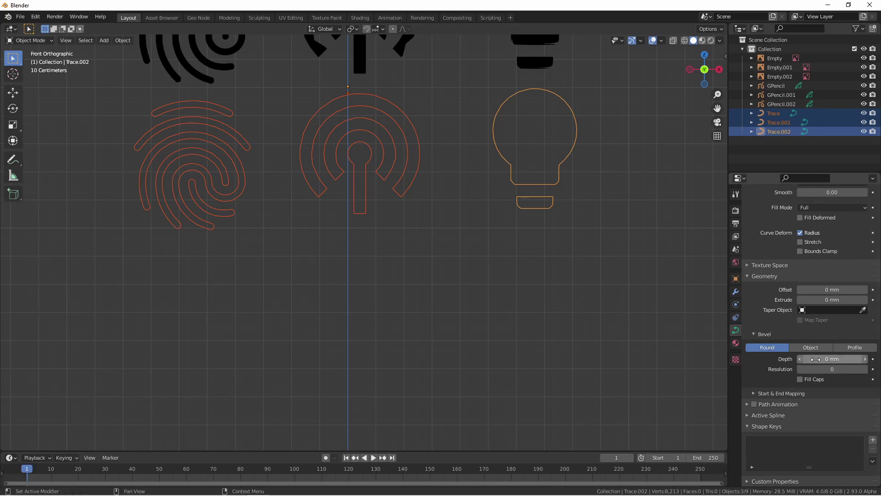
pyautogui.keyDown('alt'); pyautogui.moveTo(816, 359); pyautogui.dragTo(831, 359); pyautogui.keyUp('alt')
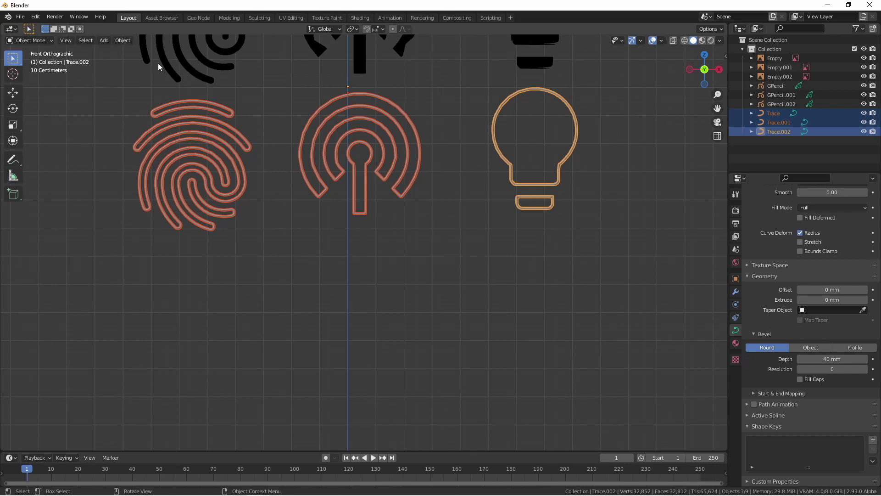
# Step: Set the origin of the three traced curves to their geometry
pyautogui.click(122, 41)
pyautogui.moveTo(128, 61)
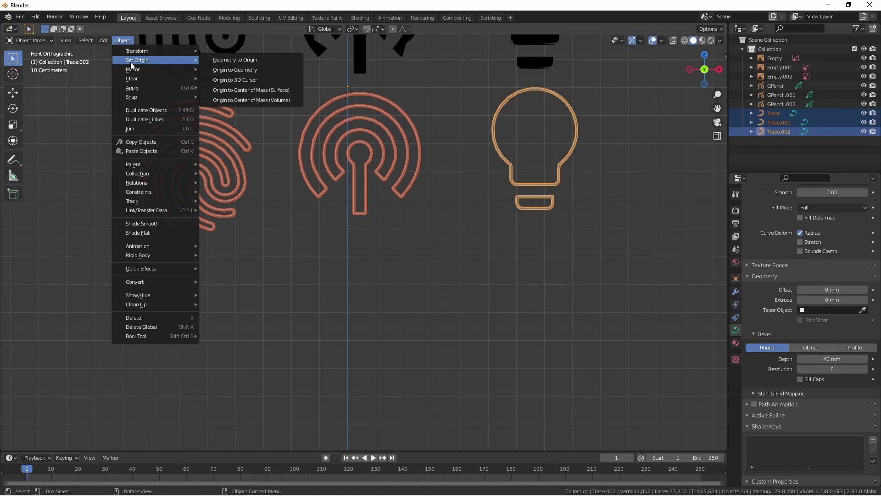
pyautogui.click(259, 70)
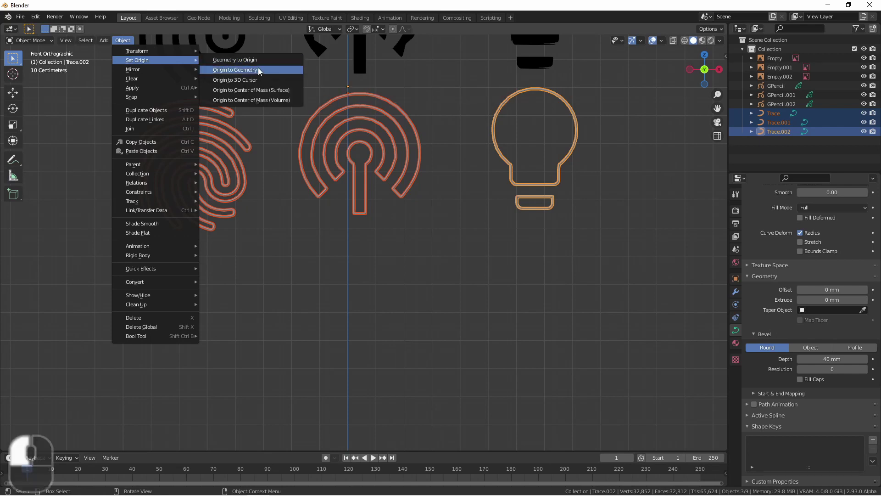
pyautogui.click(403, 326)
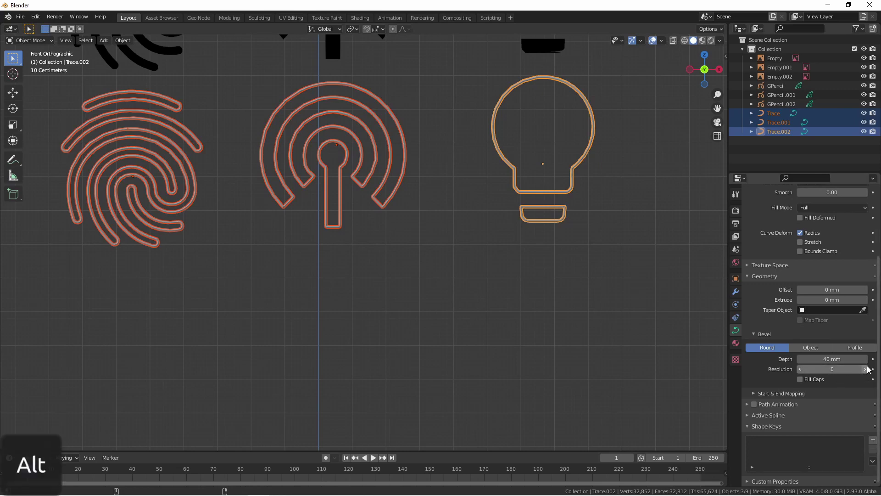
# Step: Set the bevel resolution of all three curves to 4 and shade them smooth
pyautogui.keyDown('alt'); pyautogui.moveTo(838, 369); pyautogui.dragTo(849, 369); pyautogui.keyUp('alt')
pyautogui.click(581, 270)
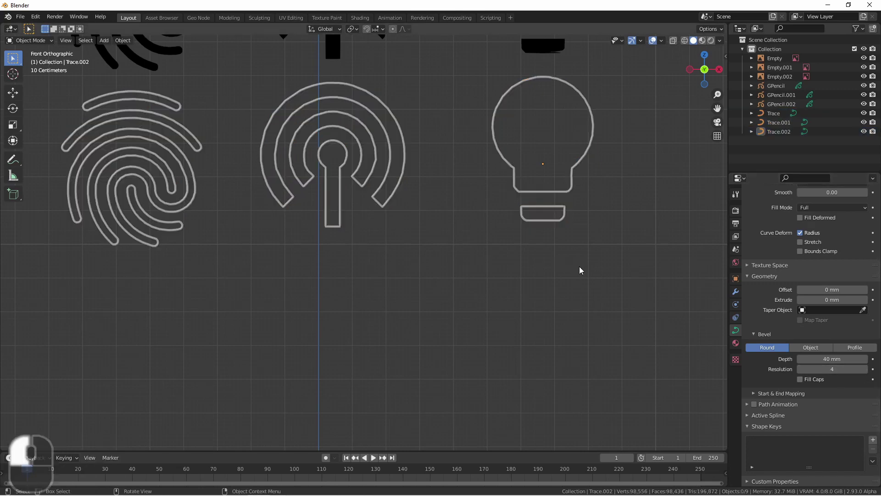
pyautogui.hotkey('ctrl', 'z')
pyautogui.scroll(-1, 343, 181)
pyautogui.rightClick(342, 182)
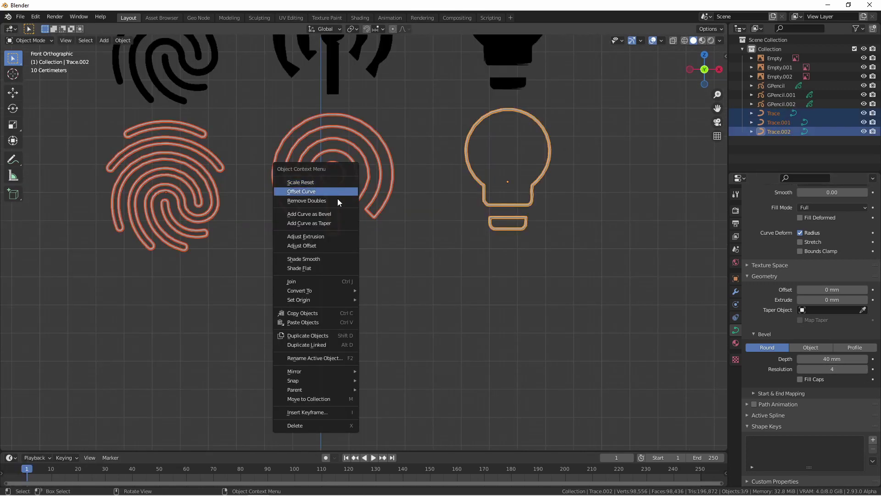
pyautogui.click(338, 257)
pyautogui.click(388, 252)
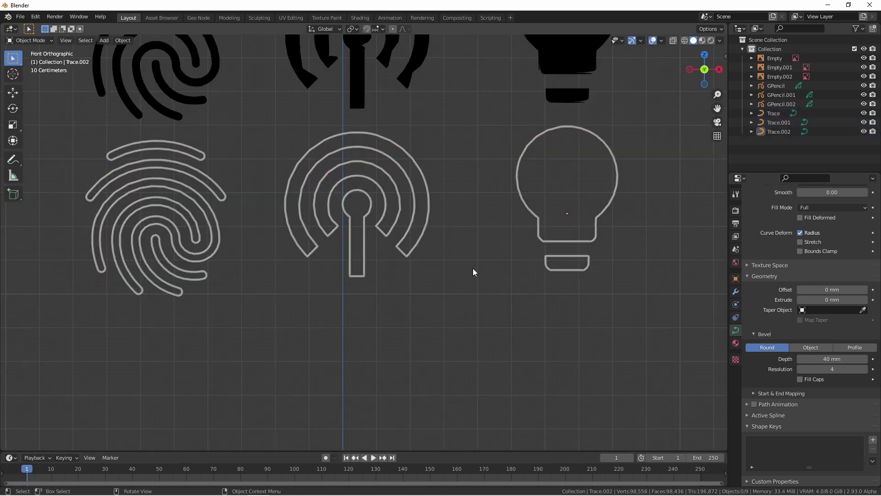
# Step: Move the three outline curves straight down along the global Z axis, well clear of the filled icons
pyautogui.scroll(-2, 473, 271)
pyautogui.moveTo(590, 326); pyautogui.dragTo(260, 189)
pyautogui.press('g')
pyautogui.middleClick(412, 202)
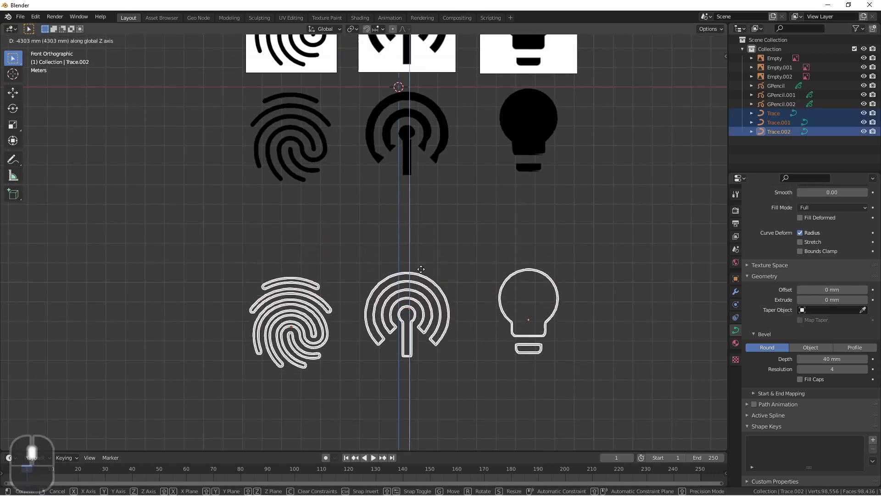
pyautogui.click(422, 277)
pyautogui.keyDown('shift'); pyautogui.moveTo(427, 333); pyautogui.dragTo(402, 221, button='middle'); pyautogui.keyUp('shift')
pyautogui.scroll(4, 402, 221)
pyautogui.keyDown('shift'); pyautogui.moveTo(401, 266); pyautogui.dragTo(419, 303, button='middle'); pyautogui.keyUp('shift')
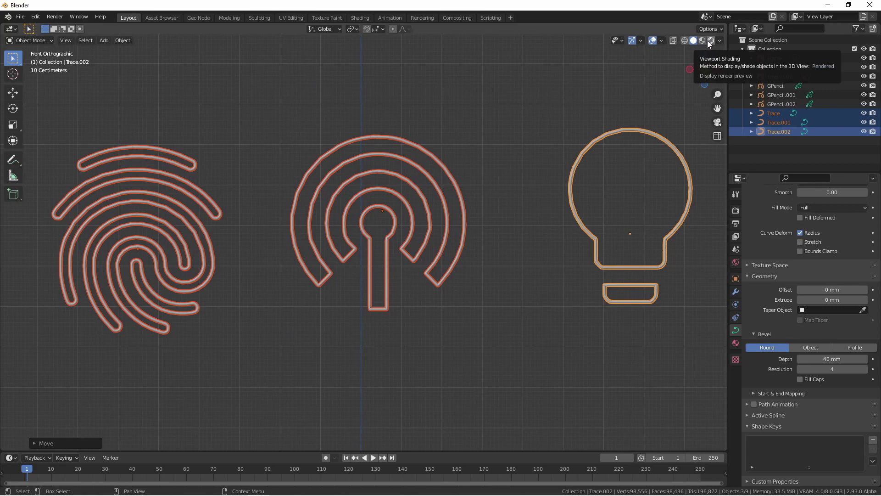
# Step: Show the rendered preview and give the fingerprint curve a material with green emission and an emission strength of 10
pyautogui.click(711, 41)
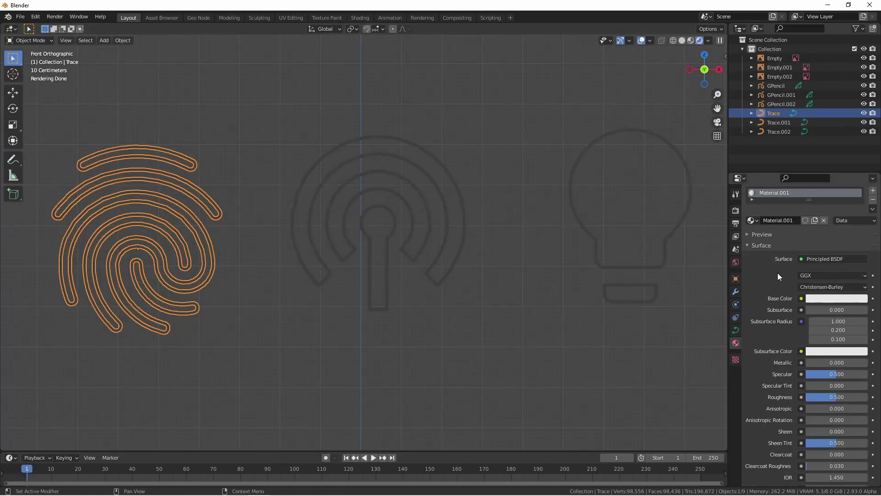
pyautogui.scroll(-6, 748, 387)
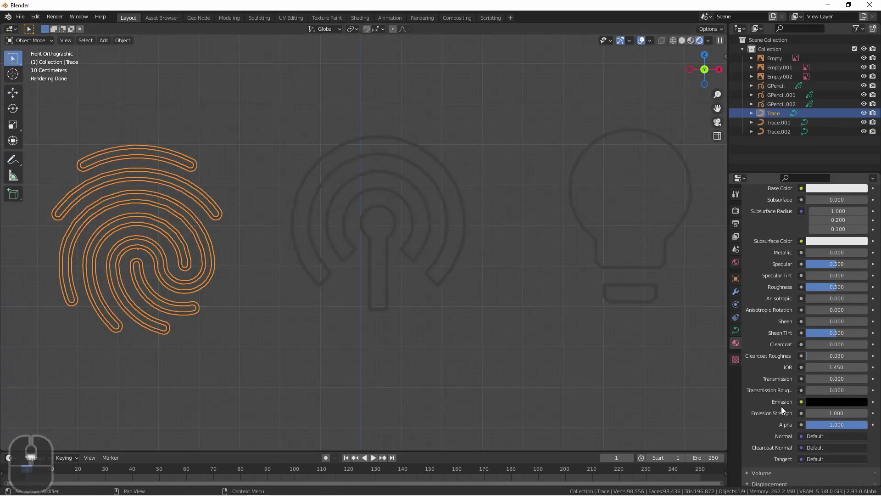
pyautogui.click(828, 402)
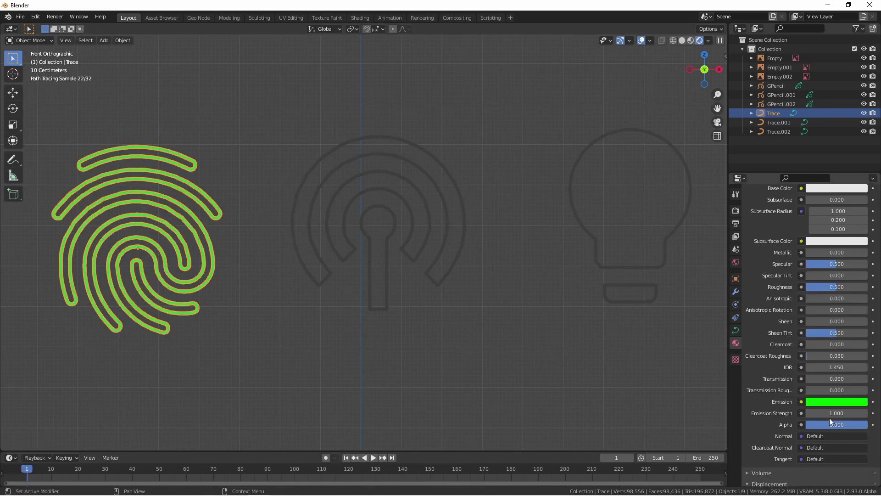
pyautogui.doubleClick(829, 415)
pyautogui.write('10')
pyautogui.press('Return')
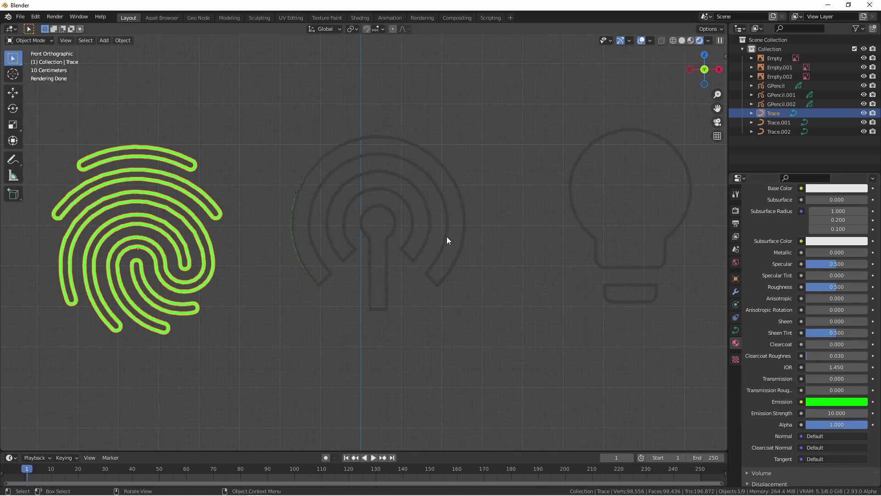
# Step: Give the antenna curve a new material with blue emission and an emission strength of 10
pyautogui.click(448, 237)
pyautogui.click(803, 241)
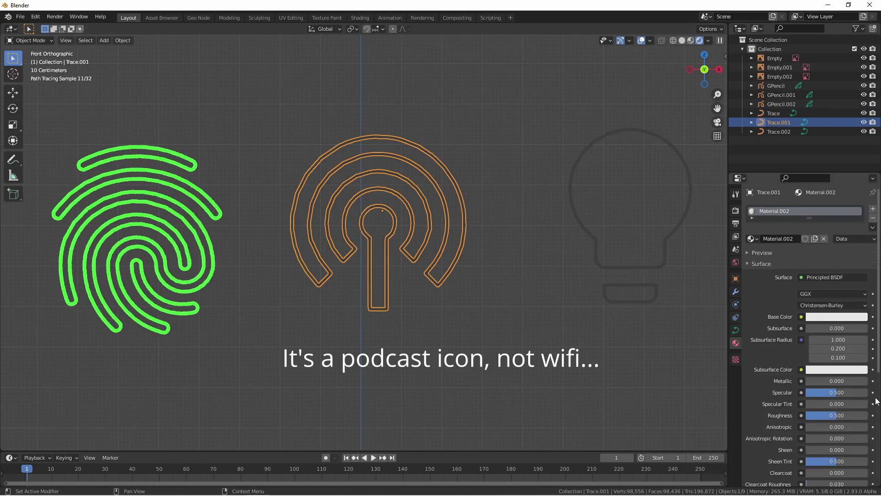
pyautogui.scroll(-7, 833, 329)
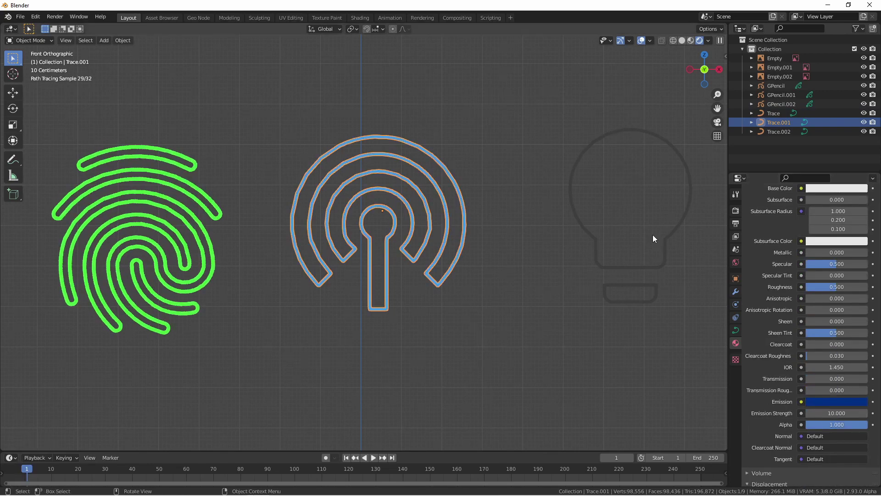
# Step: Give the light bulb curve a new material with a yellow emission color
pyautogui.click(590, 249)
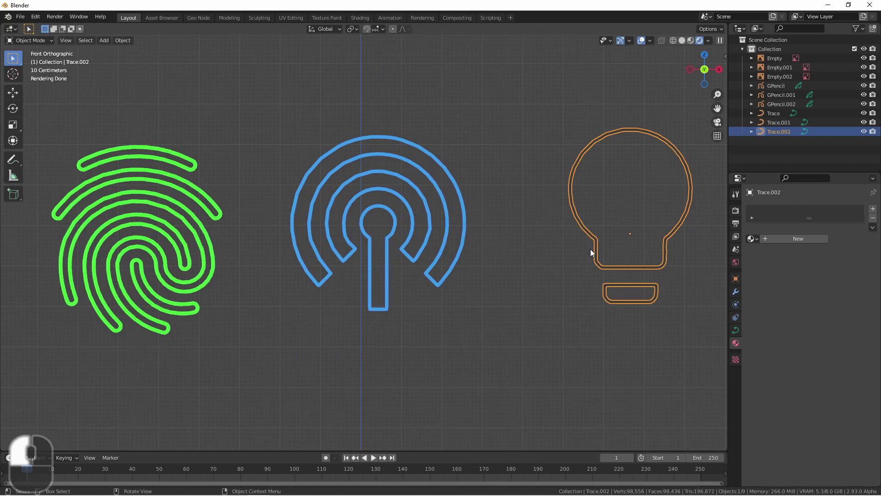
pyautogui.click(777, 241)
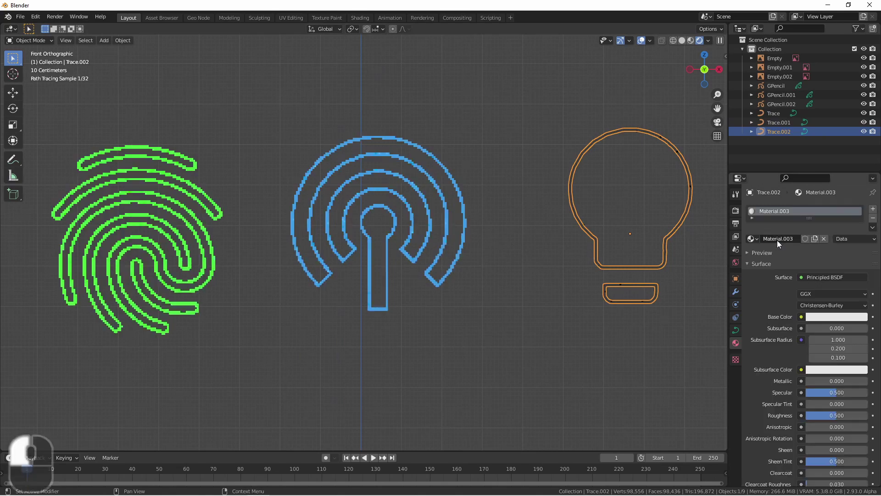
pyautogui.scroll(-7, 804, 294)
pyautogui.click(837, 365)
pyautogui.click(860, 233)
# Step: Set the world background color to black, view the glowing icons from an angle and return to the solid front view
pyautogui.click(788, 281)
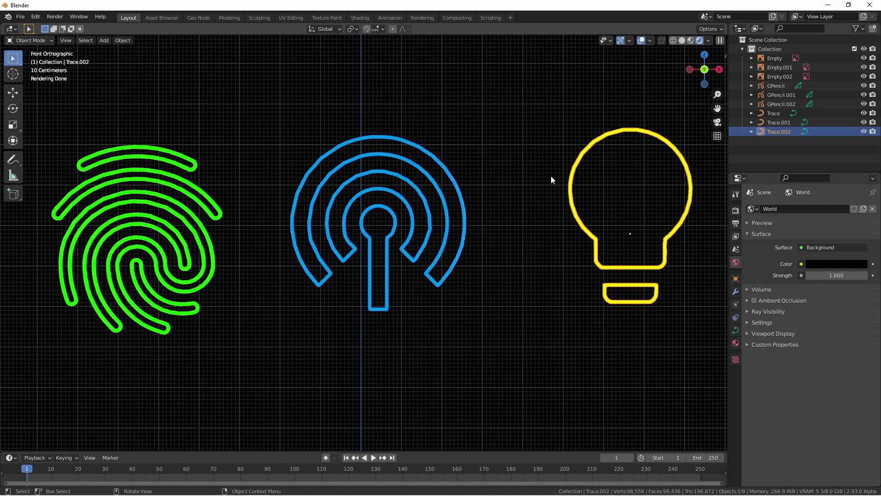
pyautogui.moveTo(546, 128); pyautogui.dragTo(362, 274, button='middle')
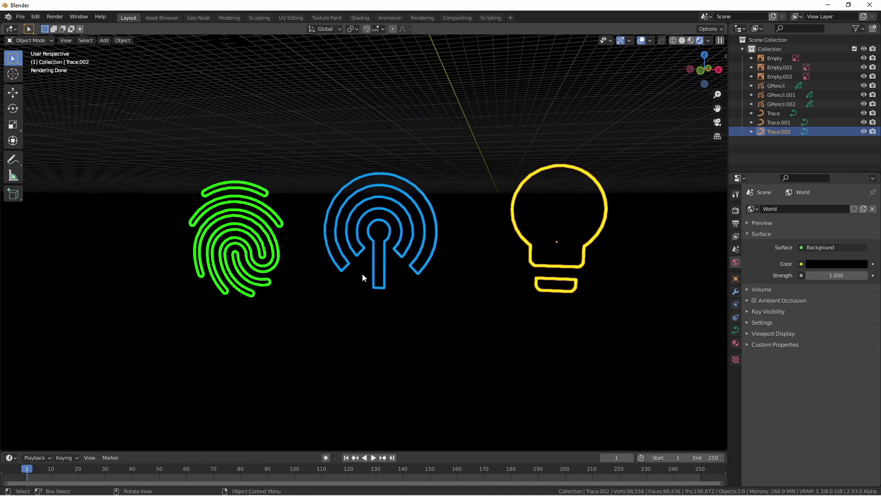
pyautogui.press('KP_1')
pyautogui.press('z')
# Step: Add a cube and move it to the area of the three outline icons
pyautogui.hotkey('shift', 'a')
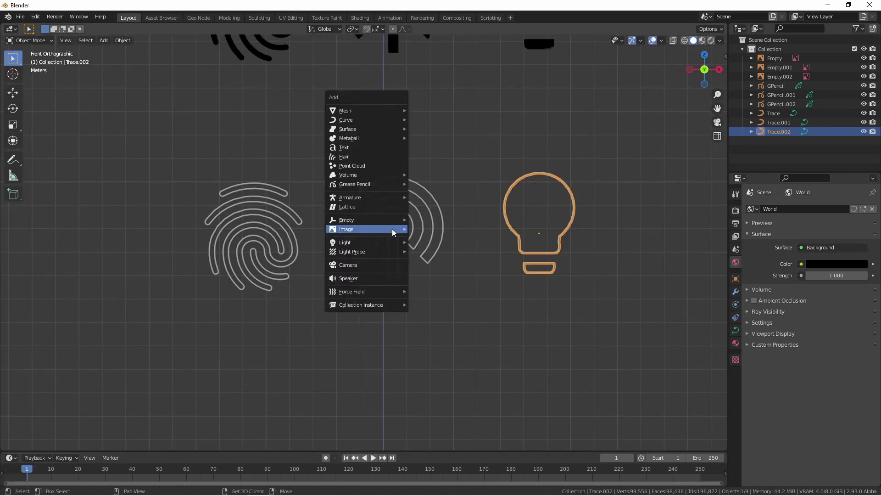
pyautogui.moveTo(362, 111)
pyautogui.click(430, 118)
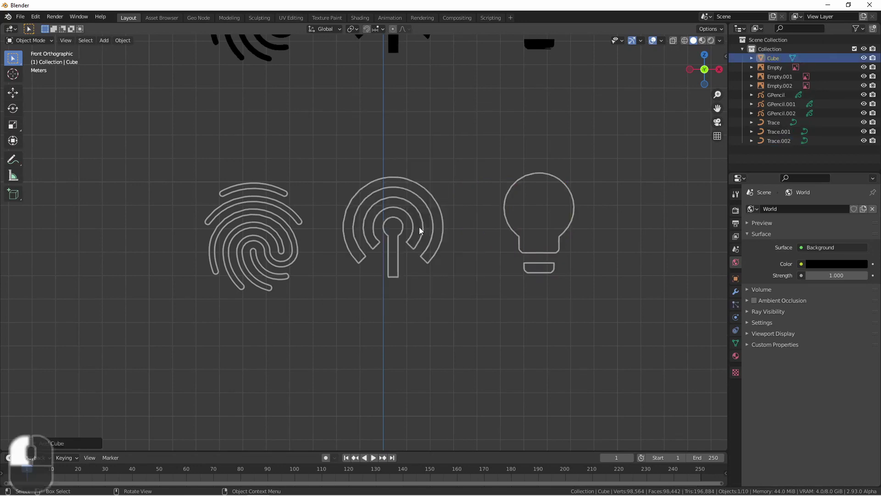
pyautogui.scroll(-7, 425, 191)
pyautogui.press('g')
pyautogui.click(406, 245)
# Step: Scale the cube up, widen it along X into a backdrop wall and move it along Y behind the icons
pyautogui.press('s')
pyautogui.click(456, 242)
pyautogui.moveTo(457, 242); pyautogui.dragTo(485, 243, button='middle')
pyautogui.press('KP_1')
pyautogui.press('s')
pyautogui.press('x')
pyautogui.click(425, 248)
pyautogui.press('g')
pyautogui.press('y')
pyautogui.scroll(7, 408, 235)
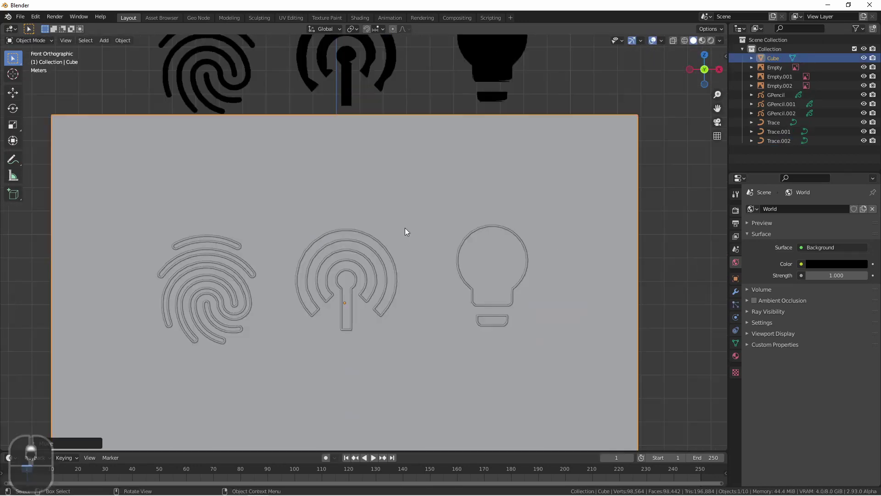
# Step: Add a camera and position it so that its frame contains the three icons and only the backdrop wall behind them
pyautogui.keyDown('shift'); pyautogui.moveTo(405, 227); pyautogui.dragTo(455, 208, button='middle'); pyautogui.keyUp('shift')
pyautogui.scroll(3, 407, 261)
pyautogui.hotkey('shift', 'a')
pyautogui.click(394, 390)
pyautogui.scroll(-8, 415, 356)
pyautogui.press('`')
pyautogui.press('g')
pyautogui.click(386, 311)
pyautogui.press('`')
pyautogui.press('g')
pyautogui.click(395, 217)
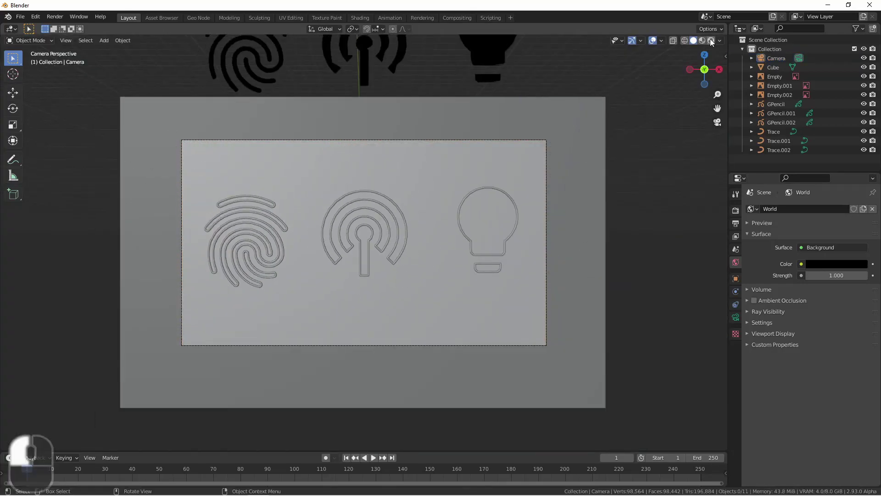
# Step: Examine the neon glow through the camera in rendered shading and return to solid shading
pyautogui.click(711, 41)
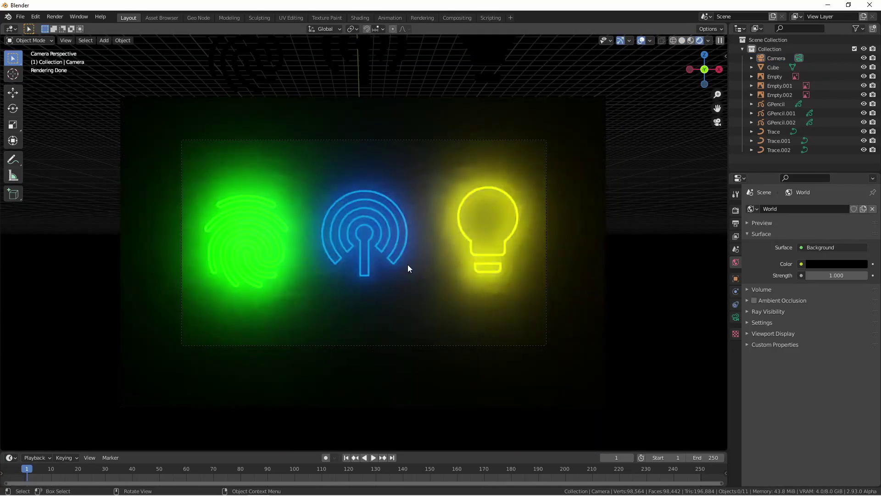
pyautogui.scroll(2, 408, 264)
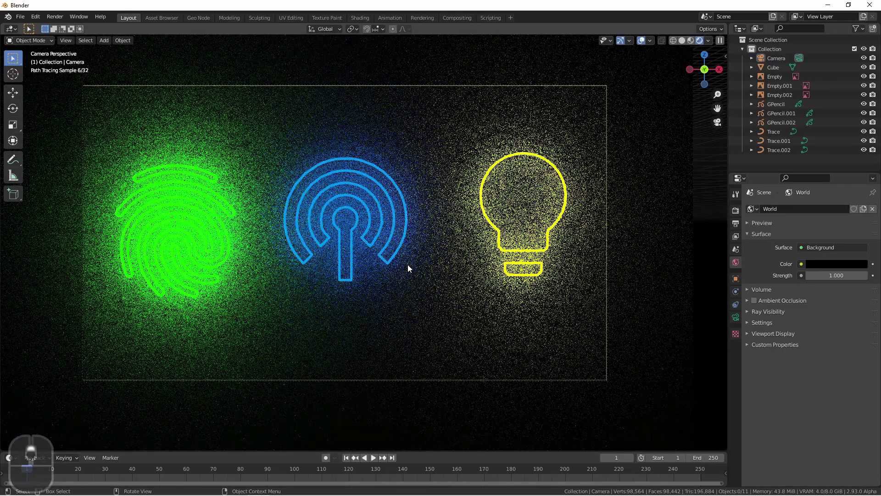
pyautogui.keyDown('shift'); pyautogui.moveTo(366, 256); pyautogui.dragTo(381, 260, button='middle'); pyautogui.keyUp('shift')
pyautogui.click(683, 40)
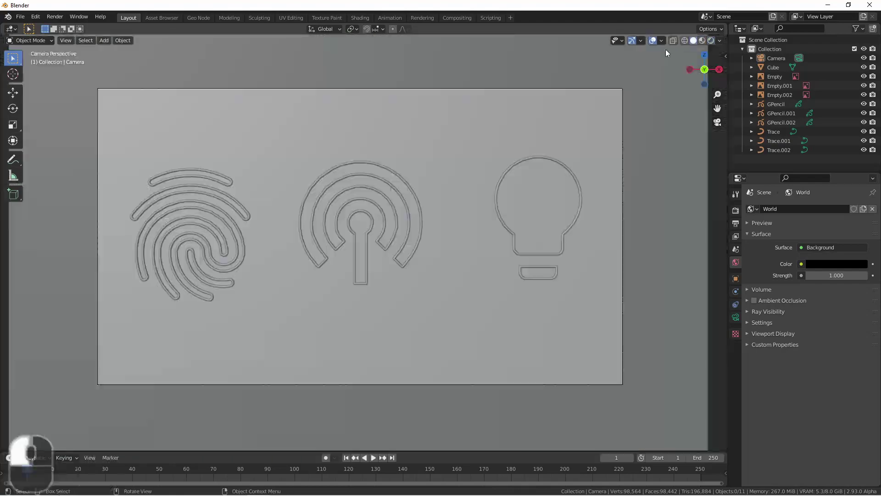
# Step: Edit the antenna curve and separate its round-headed stem into its own curve object
pyautogui.click(384, 244)
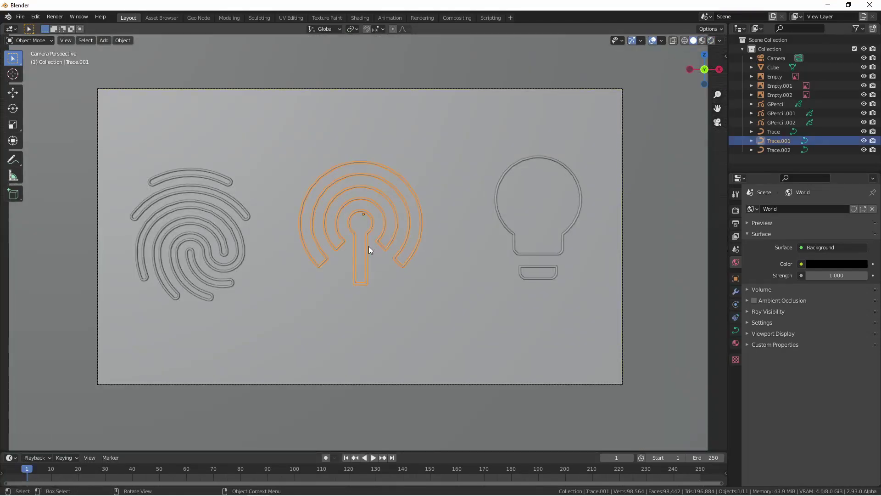
pyautogui.press('Tab')
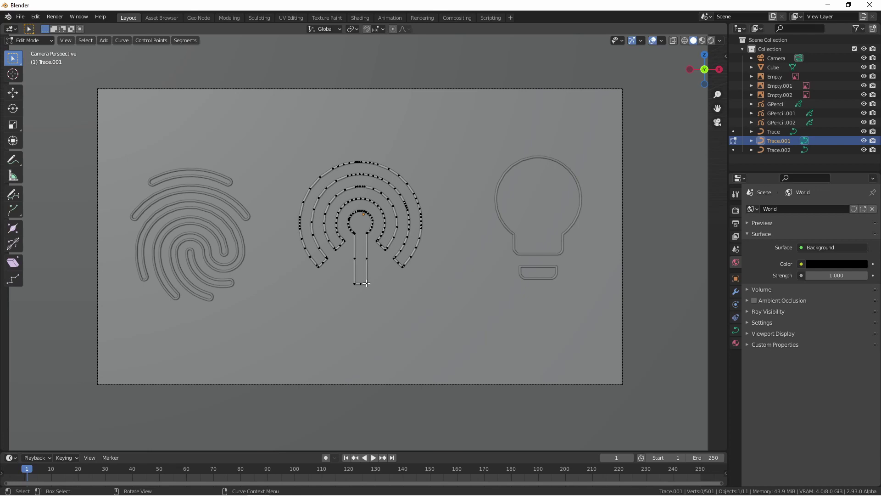
pyautogui.press('l')
pyautogui.press('p')
pyautogui.click(365, 278)
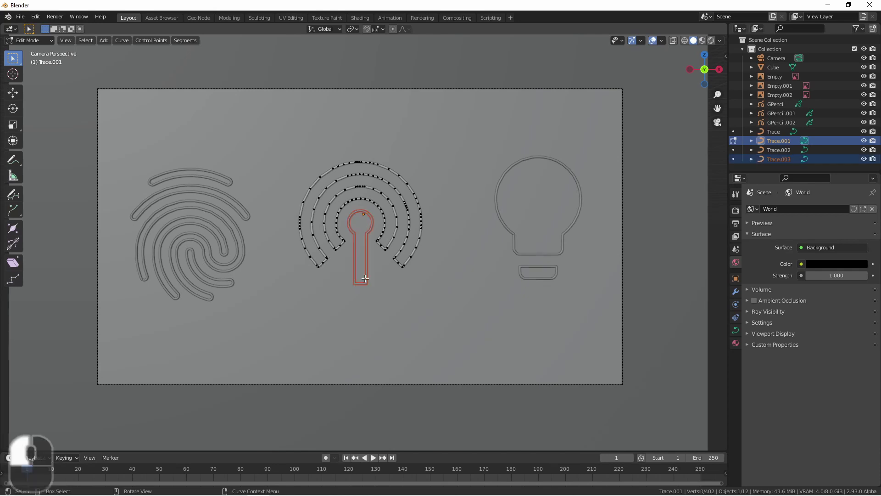
# Step: Separate the antenna's inner arc into its own curve object, return to Object Mode and select that arc
pyautogui.press('l')
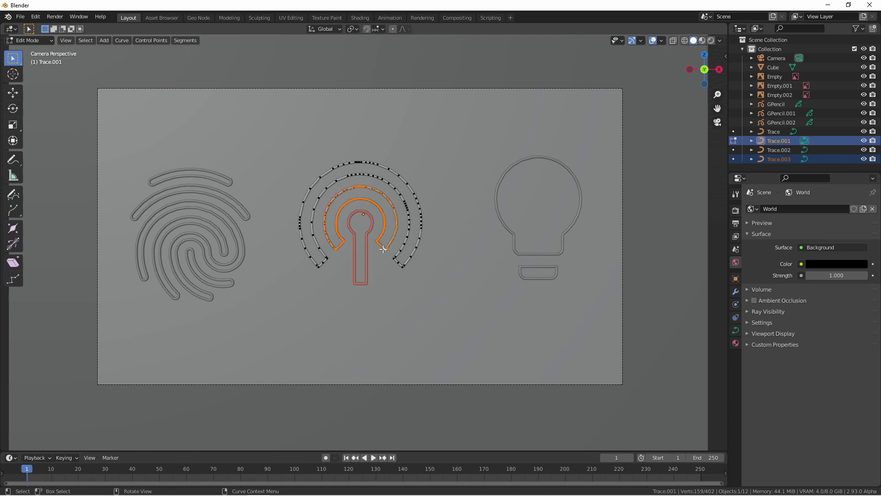
pyautogui.press('Tab')
pyautogui.click(387, 247)
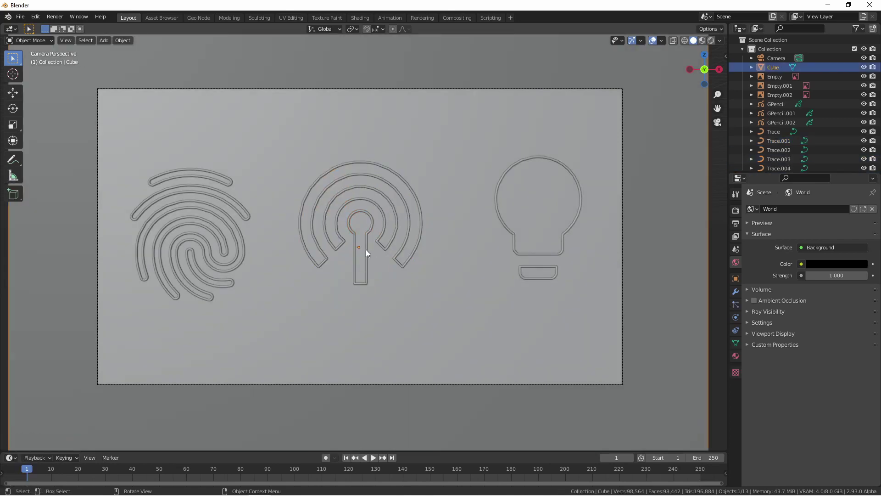
pyautogui.click(365, 249)
pyautogui.click(382, 245)
pyautogui.click(404, 251)
pyautogui.click(396, 225)
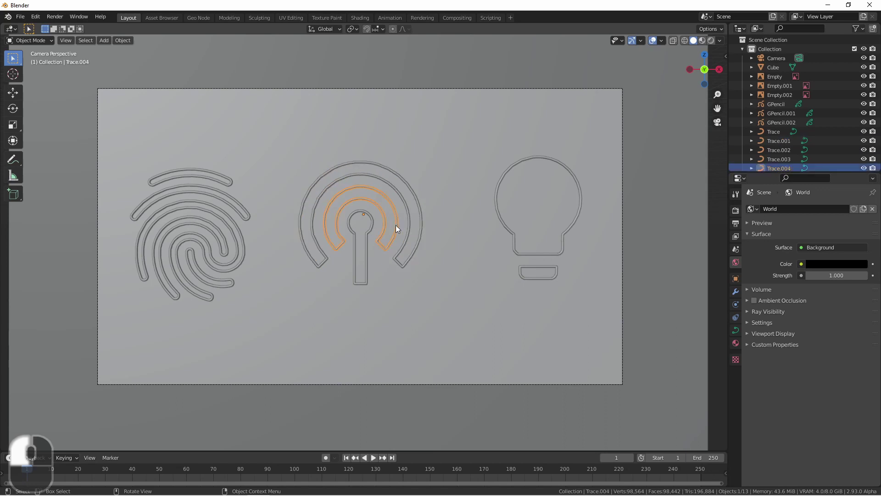
# Step: Assign different existing materials to the antenna's separated stem and arcs, and preview them in rendered shading
pyautogui.click(779, 159)
pyautogui.click(736, 342)
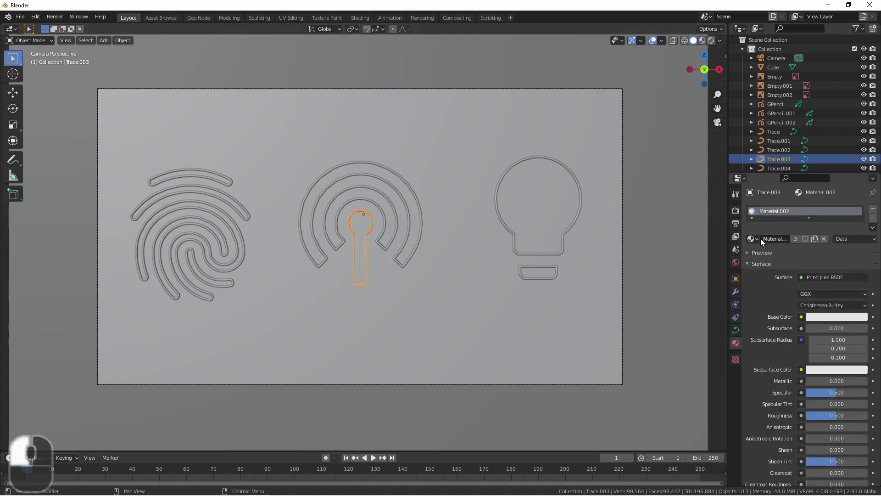
pyautogui.click(387, 234)
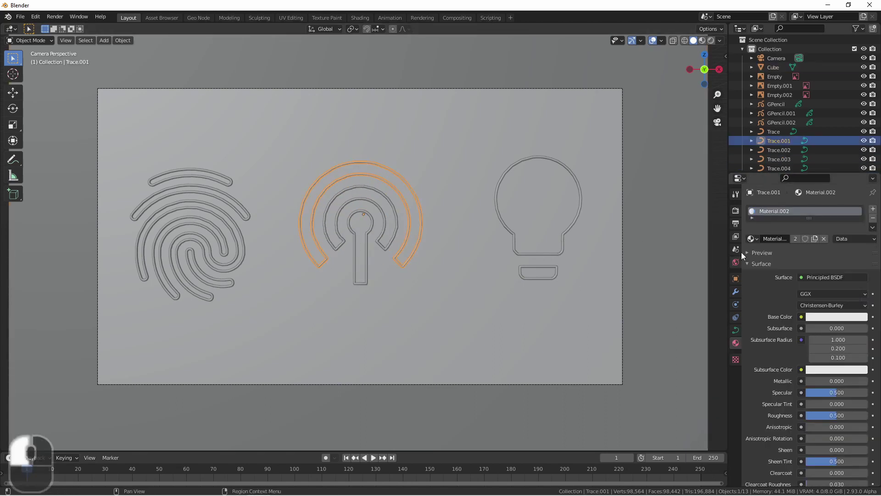
pyautogui.click(753, 238)
pyautogui.click(771, 260)
pyautogui.click(711, 40)
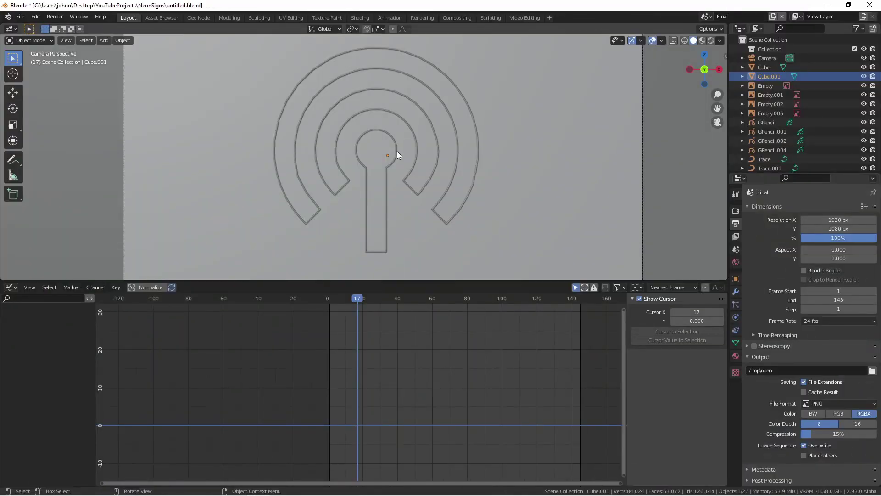
# Step: Select the antenna's stem, scrub its keyframed material emission strength to frame 24, and enable the curve's Noise modifier
pyautogui.click(397, 150)
pyautogui.click(736, 343)
pyautogui.scroll(-10, 753, 373)
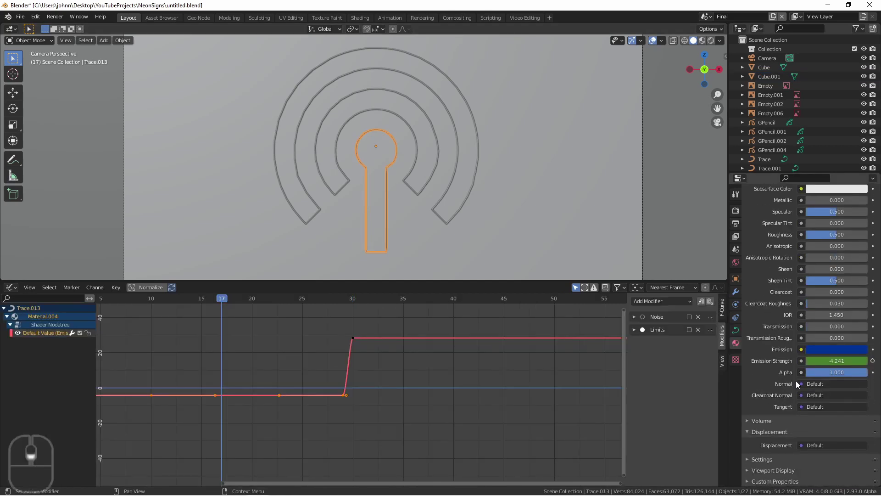
pyautogui.moveTo(217, 300); pyautogui.dragTo(319, 309)
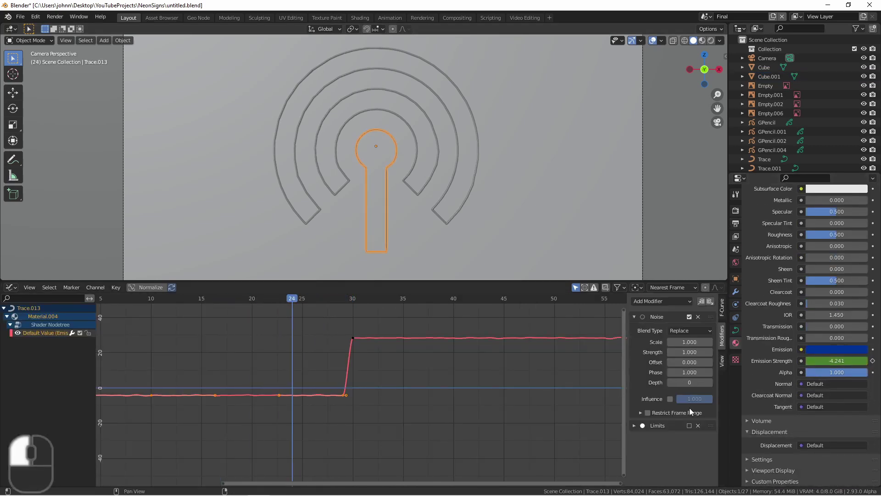
# Step: Enable the Limits modifier on the stem's emission strength curve, with a minimum Y limit of 0
pyautogui.click(690, 426)
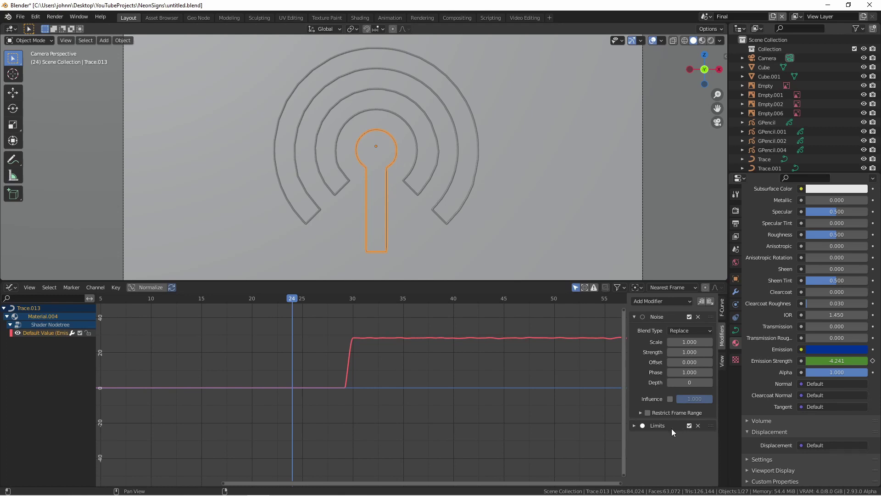
pyautogui.click(634, 426)
pyautogui.scroll(-1, 635, 427)
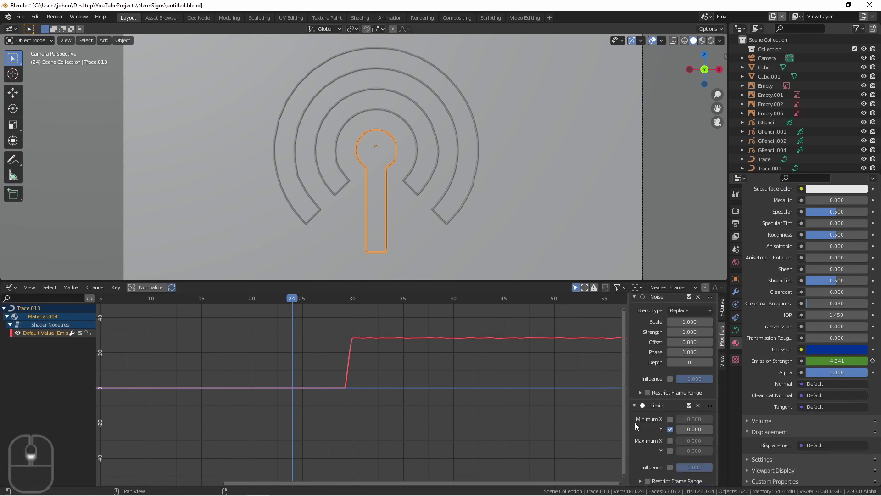
pyautogui.click(670, 429)
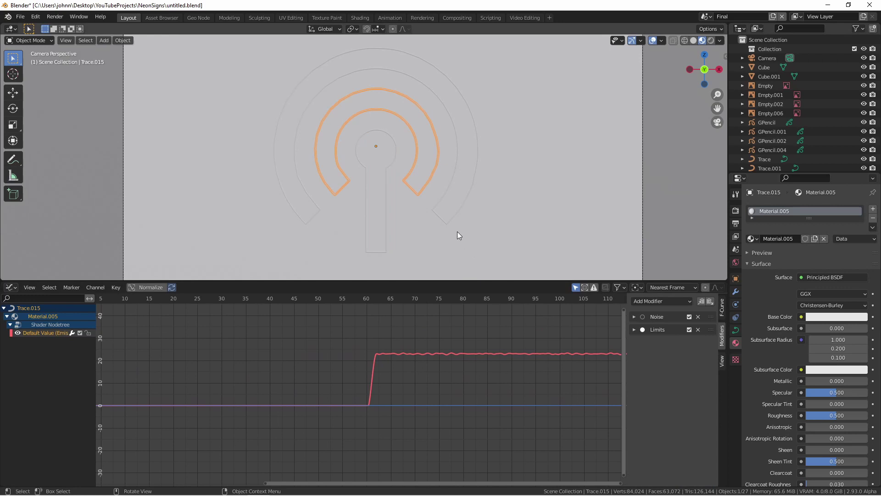
# Step: Compare the emission strength curves of the antenna's arcs and stem, and examine the rendered neon glow at frame 104
pyautogui.click(440, 204)
pyautogui.click(438, 202)
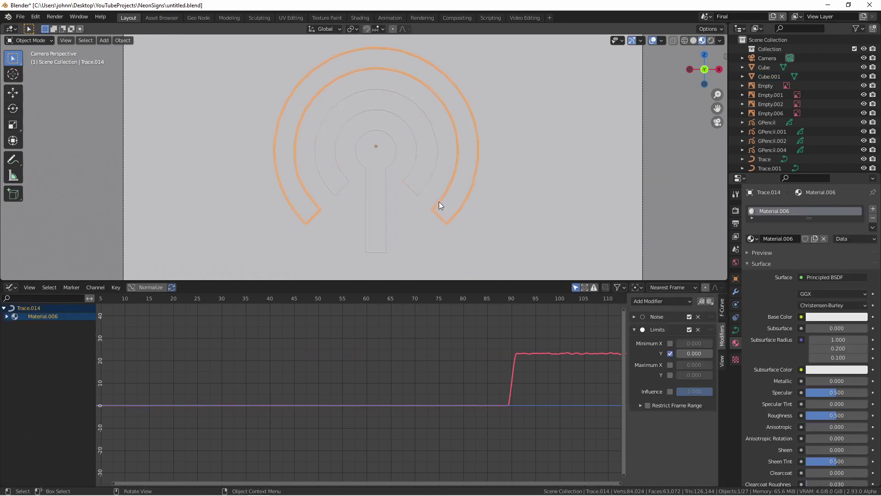
pyautogui.click(365, 235)
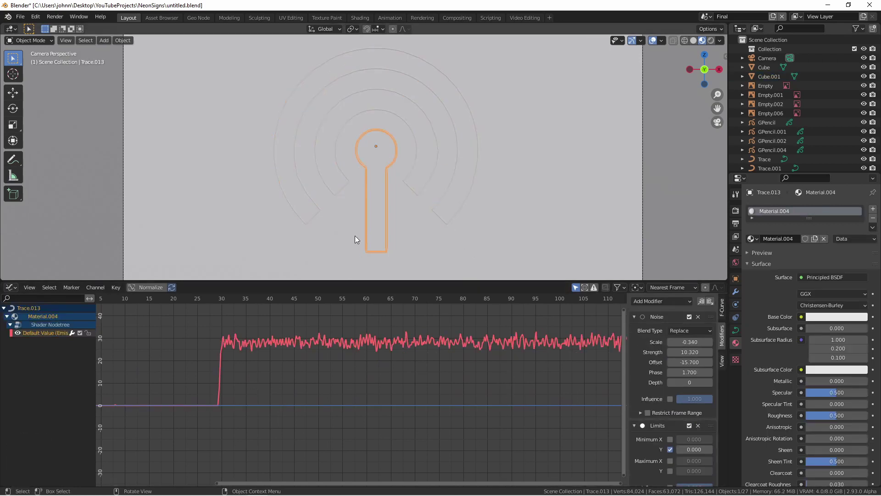
pyautogui.click(419, 195)
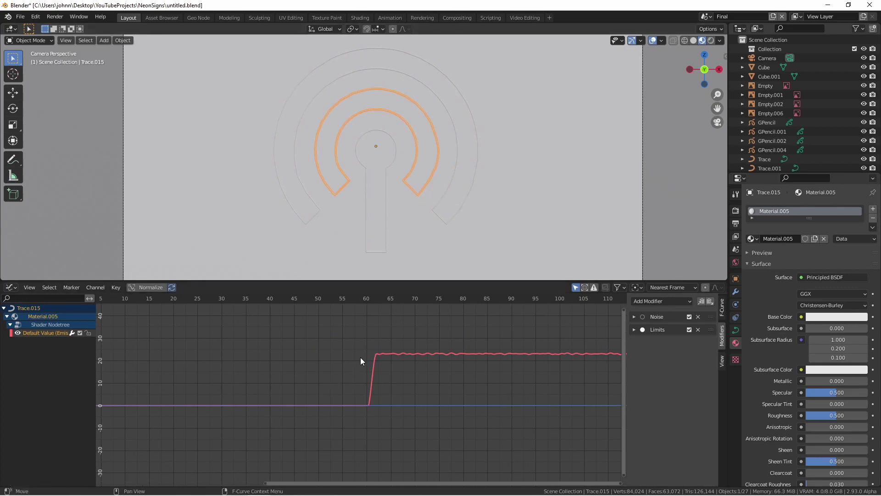
pyautogui.click(458, 208)
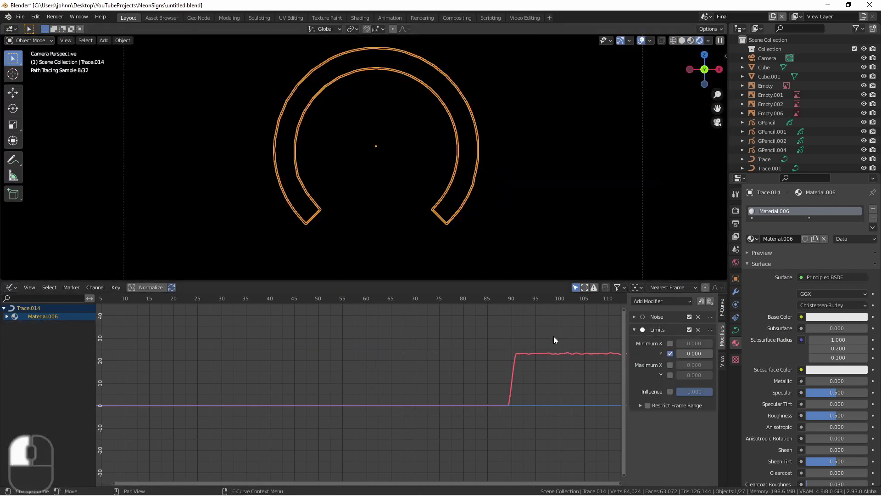
pyautogui.click(578, 302)
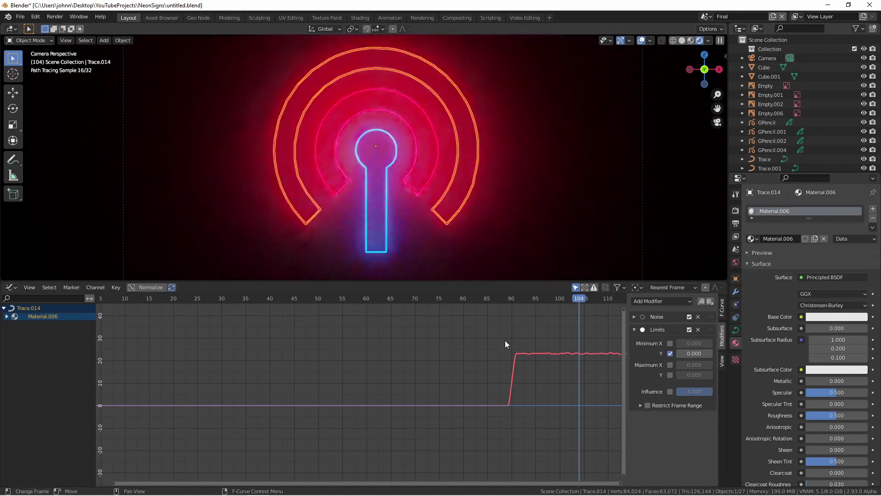